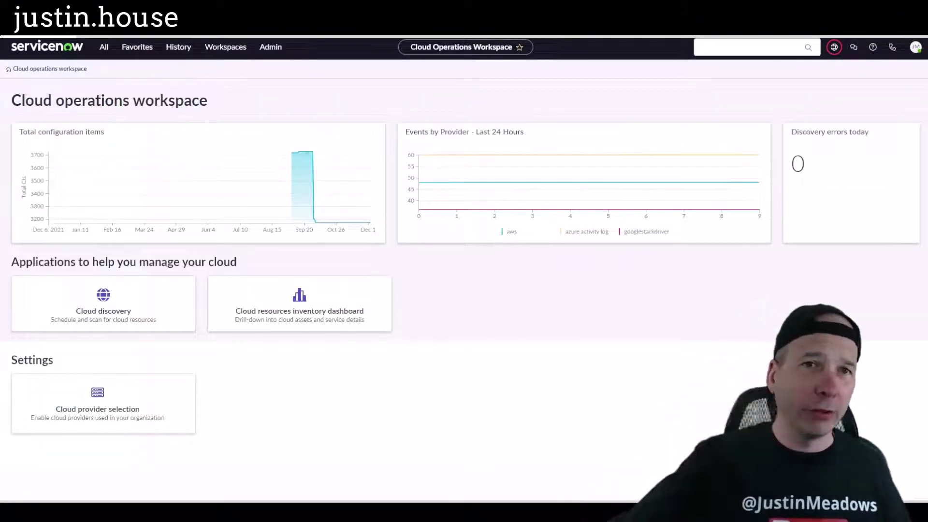
- Filter the Workspaces menu by 'cloud' and open Cloud Operations Workspace
click(240, 47)
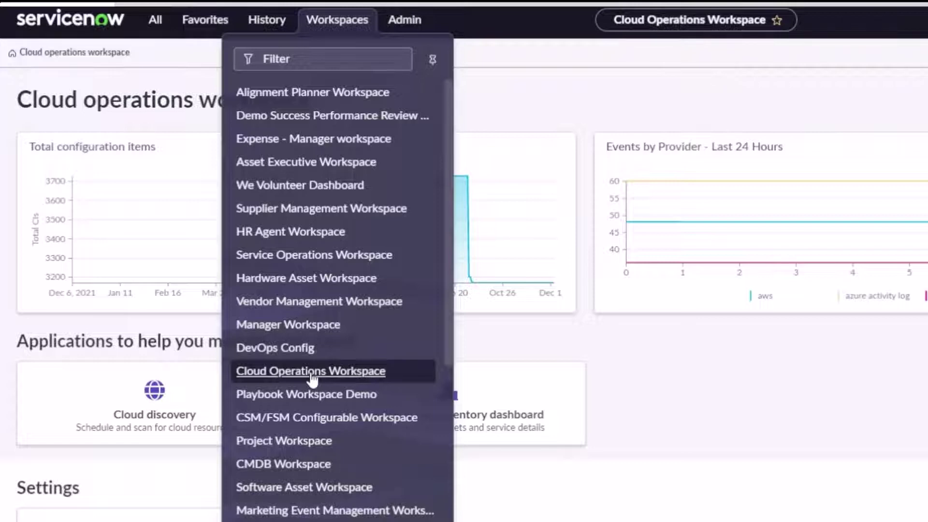
click(344, 53)
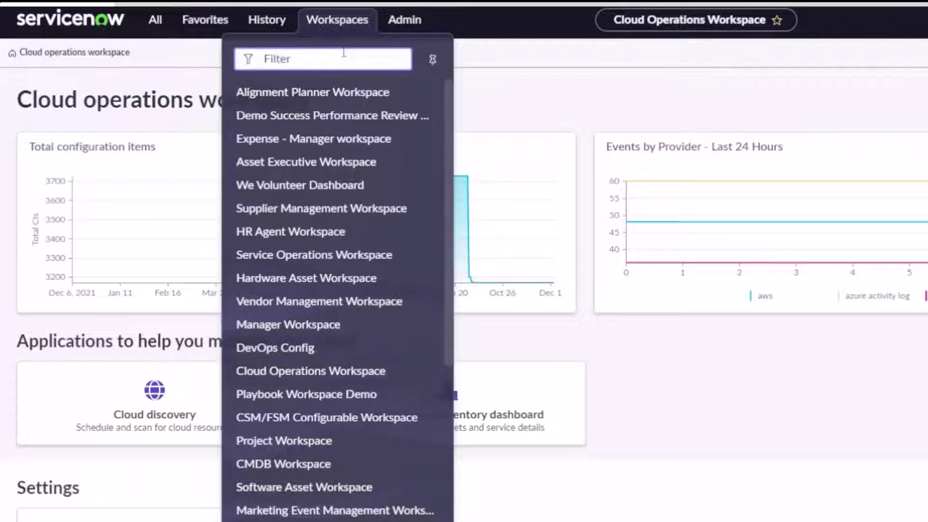
text(cloud)
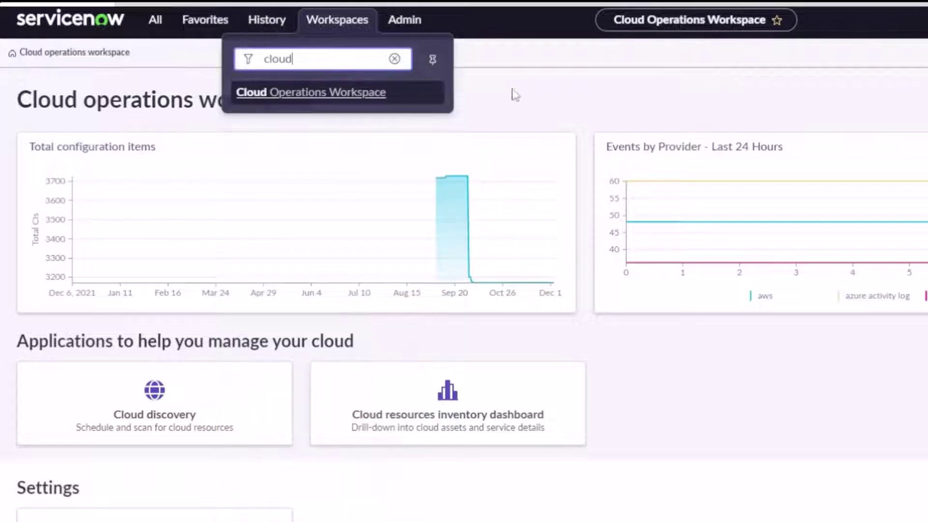
click(534, 89)
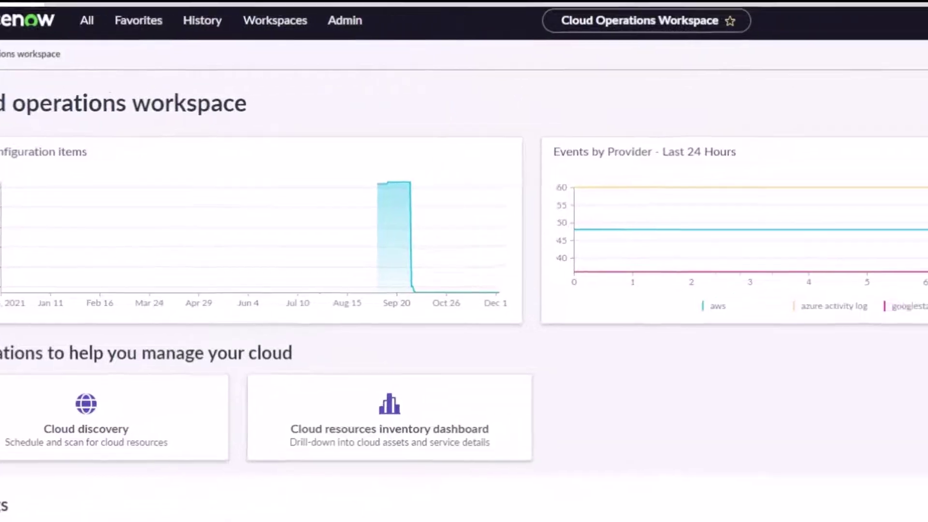
click(895, 31)
click(705, 244)
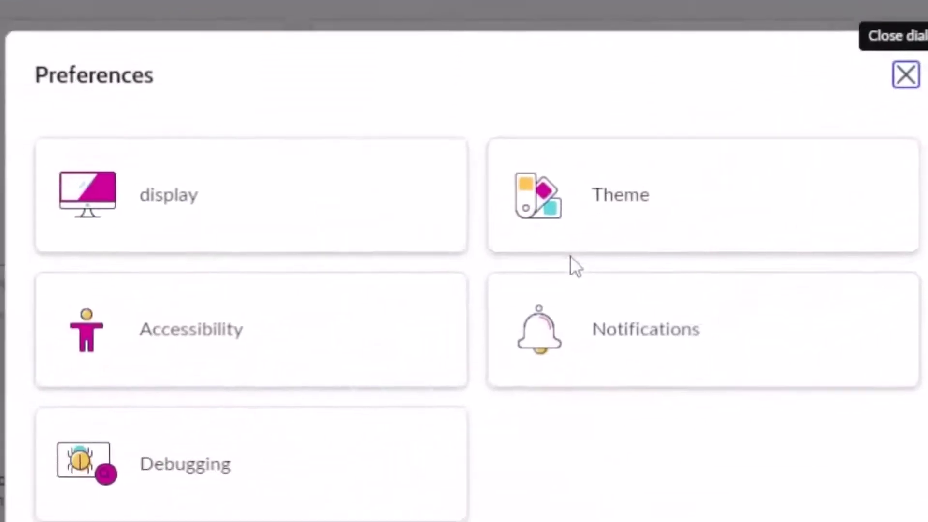
click(177, 345)
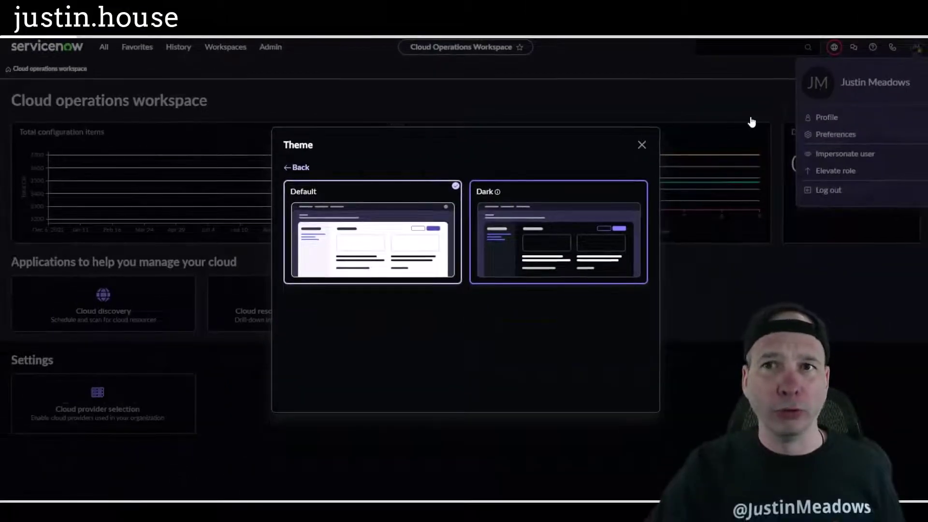
click(641, 144)
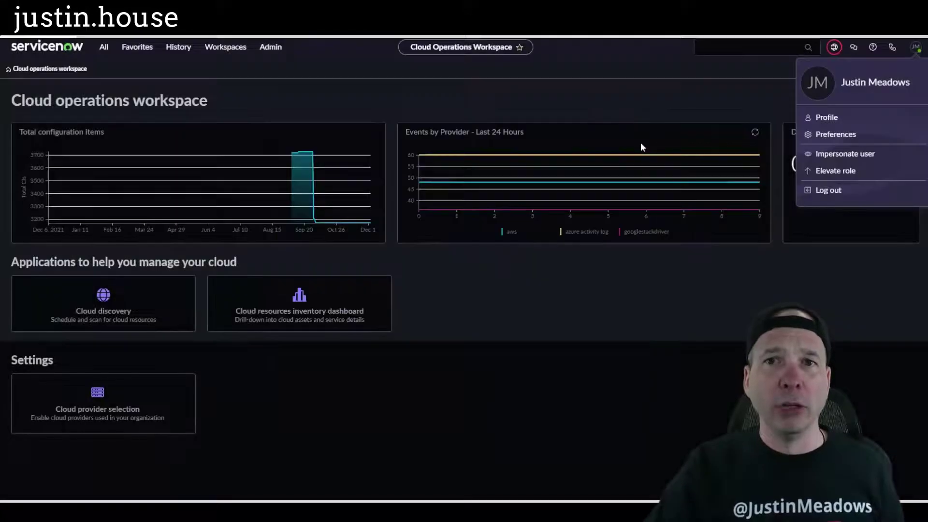
click(321, 321)
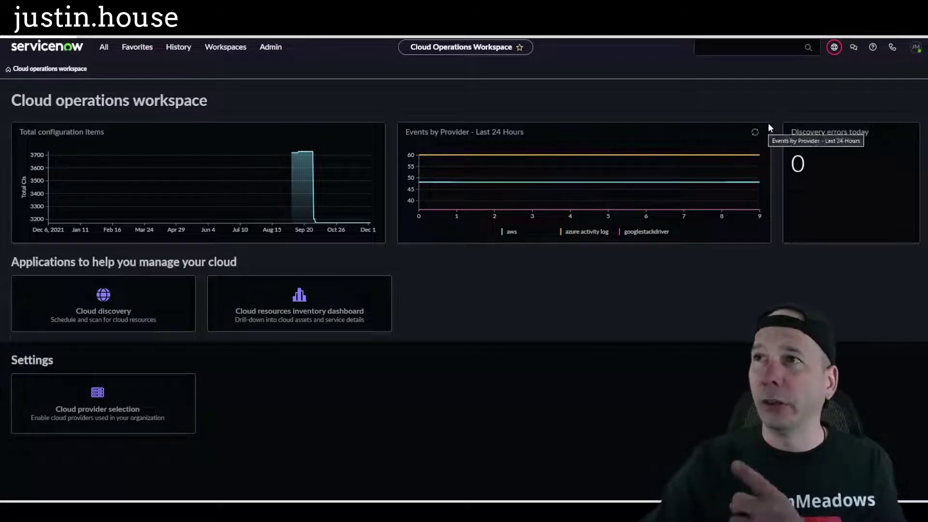
click(918, 47)
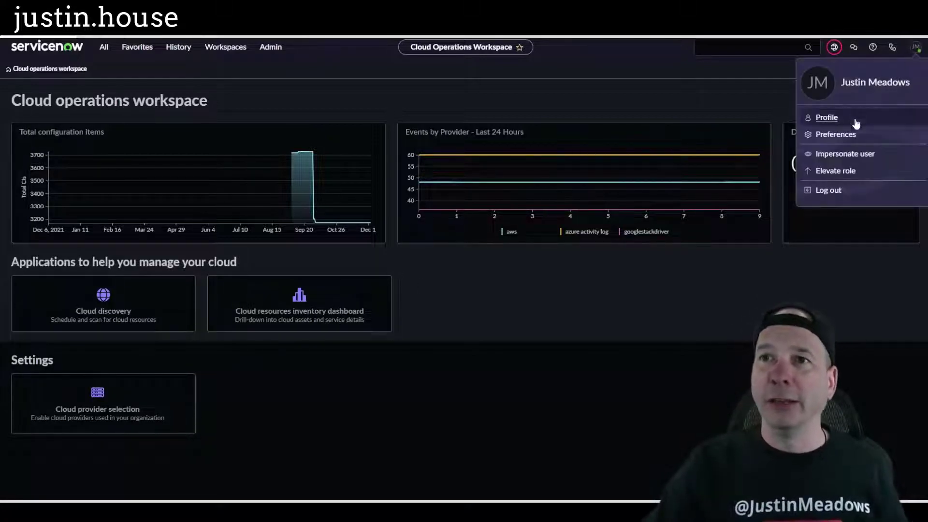
click(853, 135)
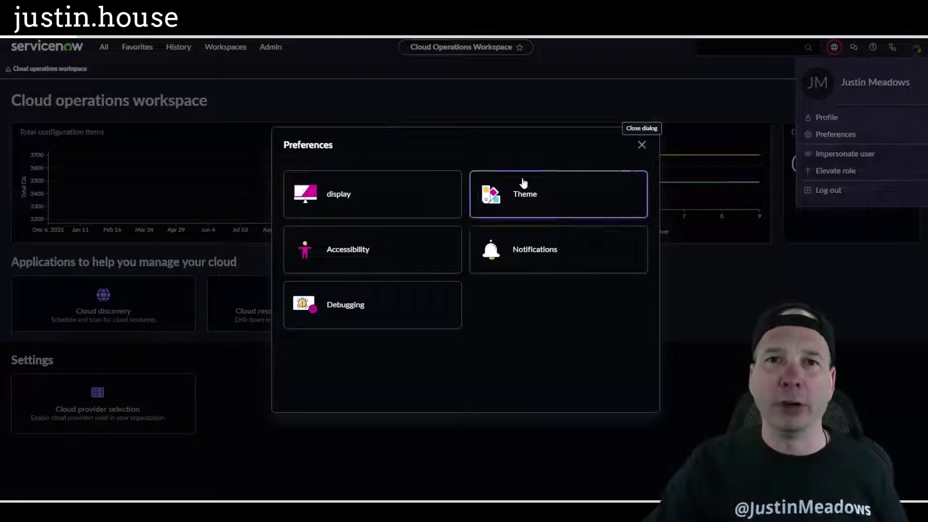
click(522, 184)
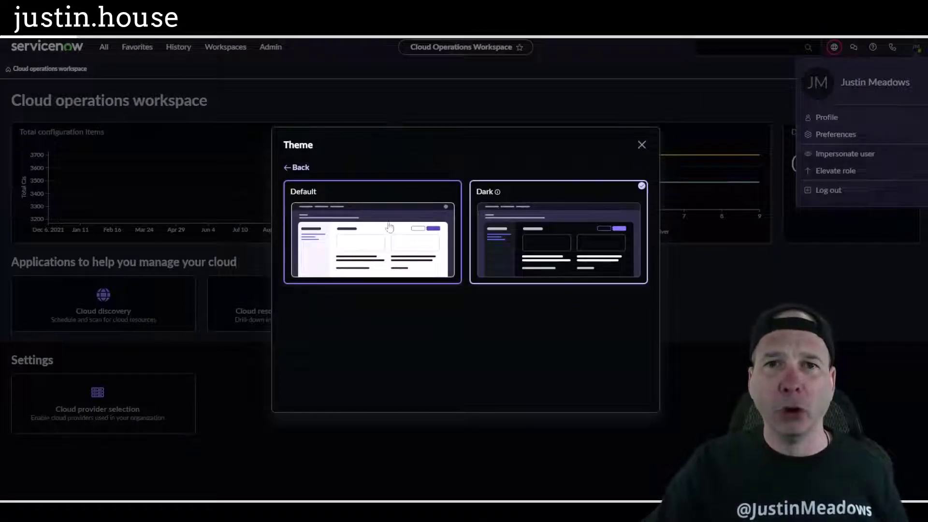
click(354, 249)
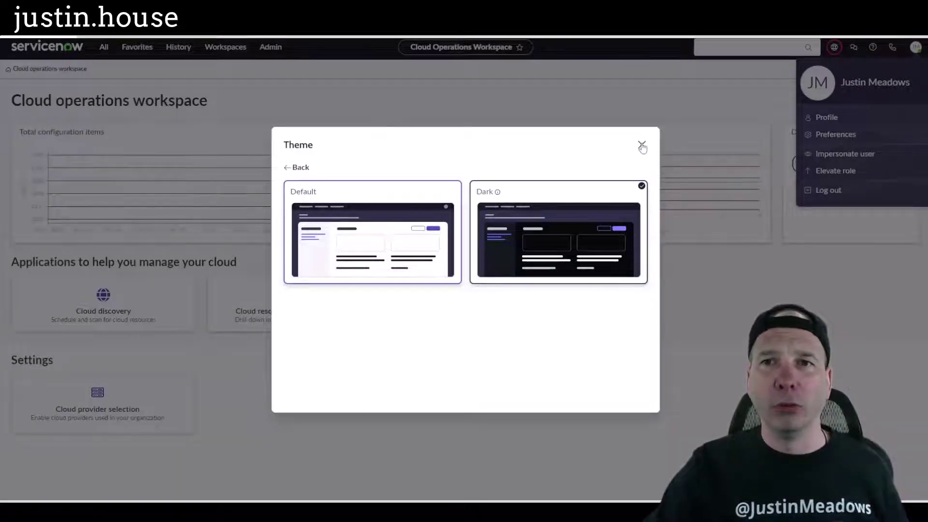
click(654, 69)
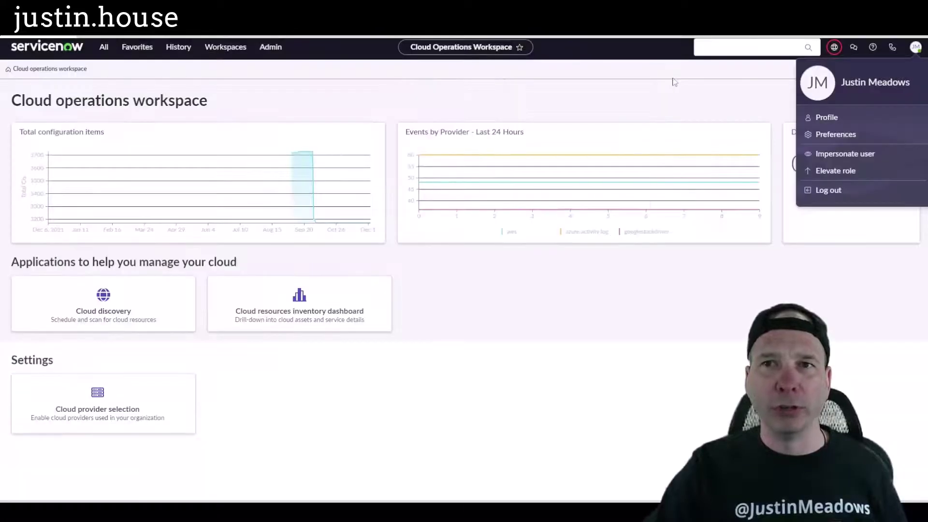
click(675, 82)
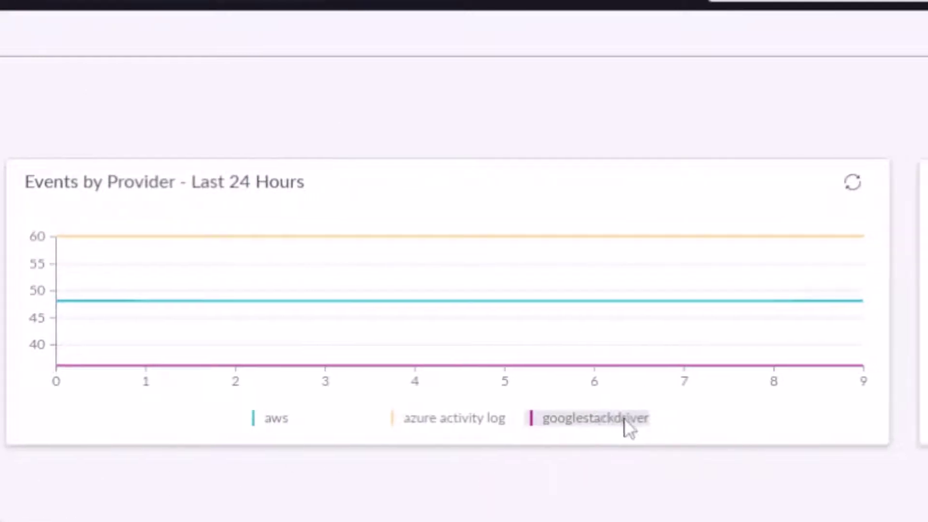
mouse_move(661, 247)
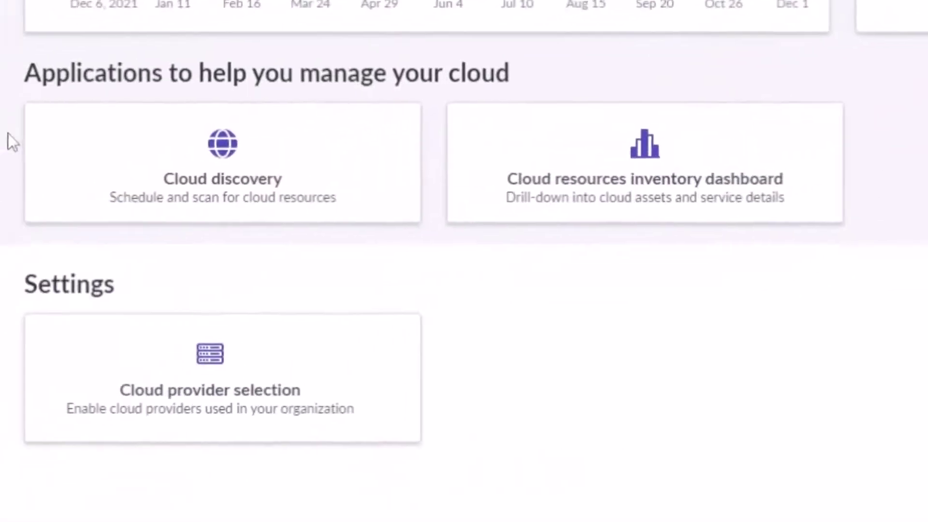
mouse_move(2, 43)
mouse_down()
mouse_move(918, 429)
mouse_move(869, 457)
mouse_up()
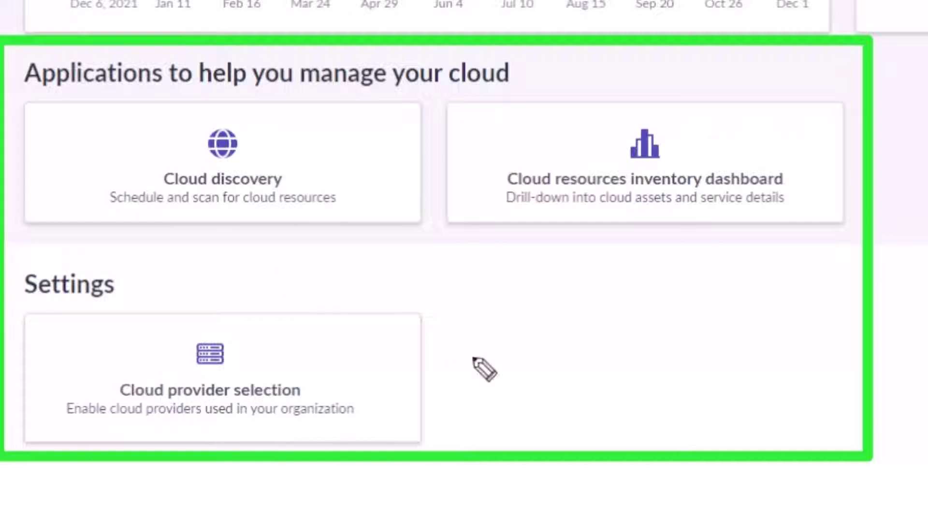
mouse_move(553, 320)
mouse_down()
mouse_move(377, 322)
mouse_move(356, 338)
mouse_move(406, 372)
mouse_up()
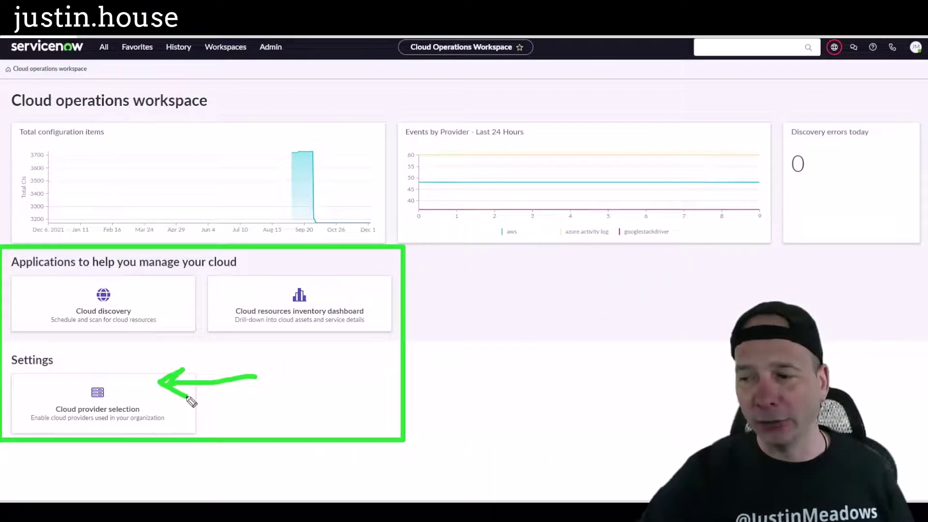
key(Escape)
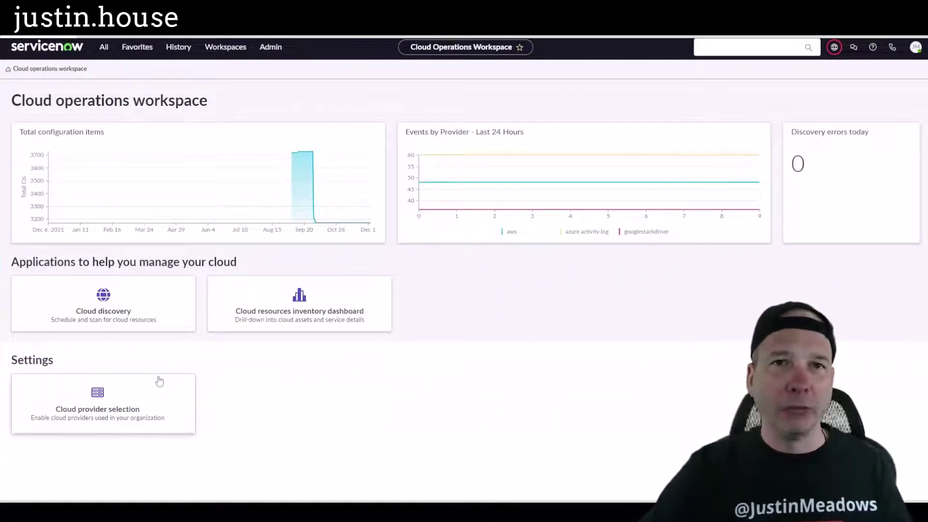
- Open the Cloud discovery home and scroll down to the Credentials and Cloud VMs widgets
click(112, 305)
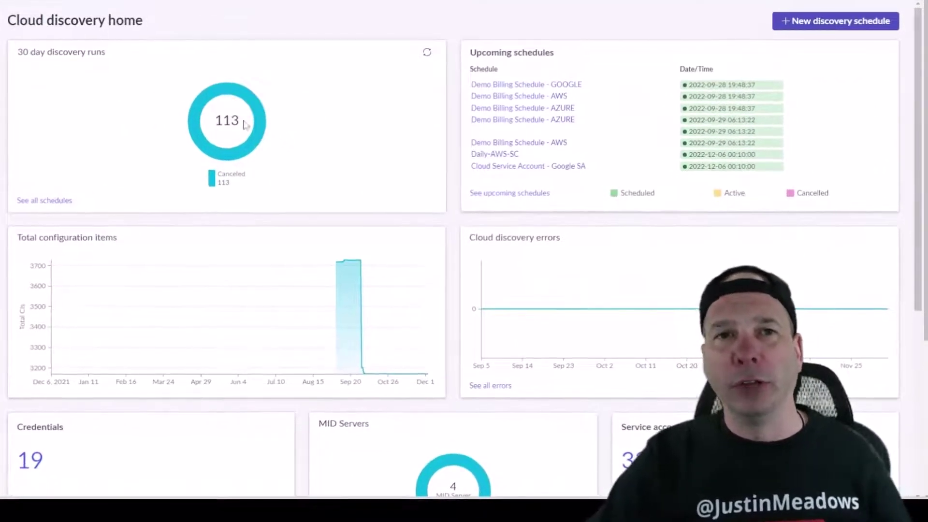
scroll(537, 80, down, 1)
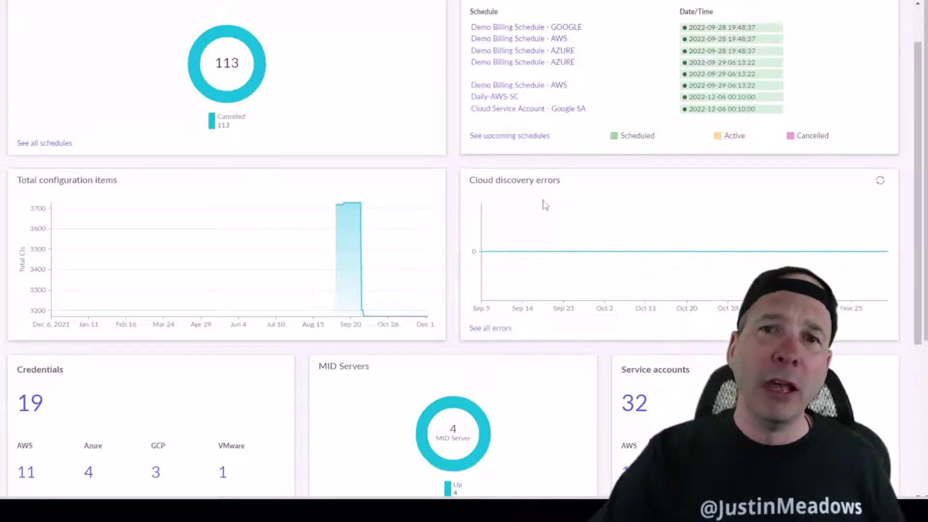
scroll(811, 222, down, 1)
scroll(812, 223, down, 2)
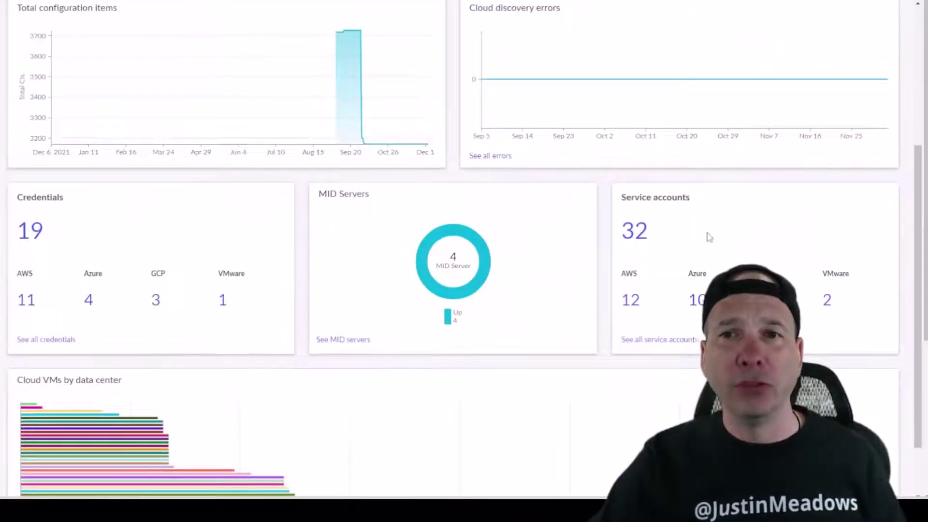
scroll(279, 350, down, 1)
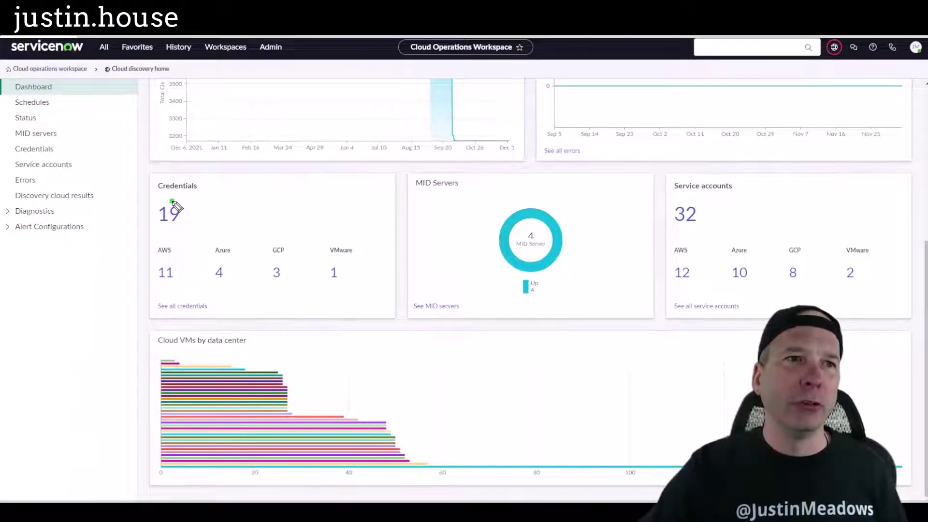
- Annotate the 19 credentials, 4 MID servers and 32 service accounts widgets, then clear the annotations
drag(173, 202, 52, 149)
mouse_move(419, 184)
mouse_down()
mouse_move(189, 166)
mouse_move(64, 133)
mouse_up()
mouse_move(672, 186)
mouse_down()
mouse_move(545, 191)
mouse_move(76, 161)
mouse_up()
key(e)
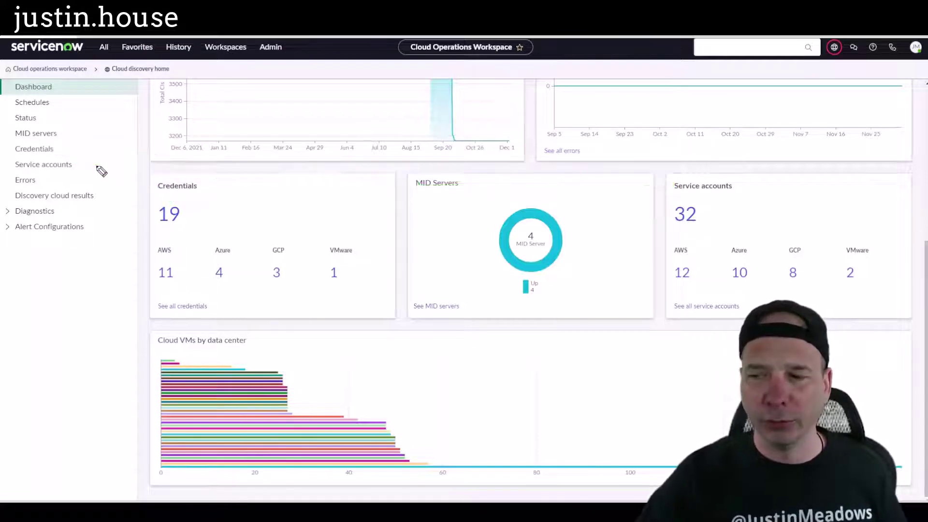
scroll(294, 242, up, 3)
scroll(296, 245, down, 3)
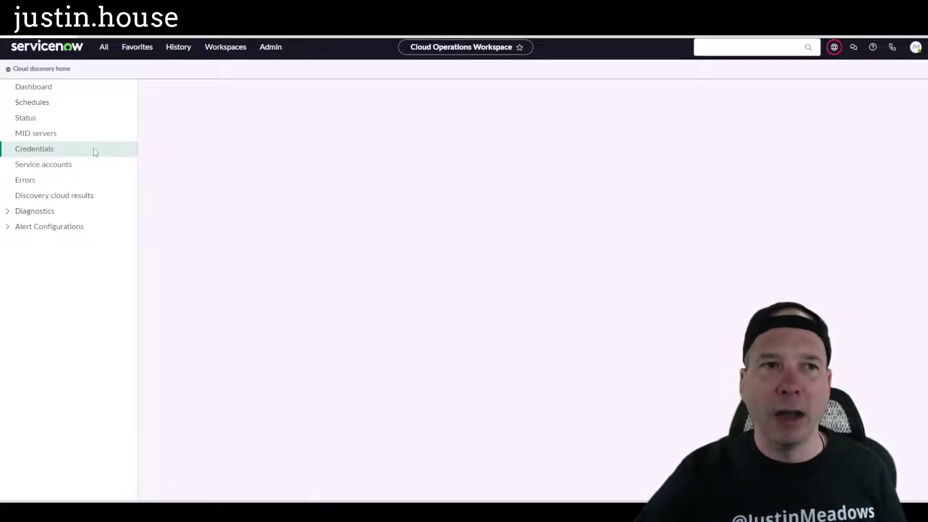
- Highlight the dashboard overview and credentials section with on-screen annotations
mouse_move(85, 104)
mouse_down()
mouse_move(82, 154)
mouse_move(68, 157)
mouse_up()
mouse_move(81, 77)
mouse_down()
mouse_move(49, 102)
mouse_move(22, 102)
mouse_move(20, 68)
mouse_move(71, 93)
mouse_up()
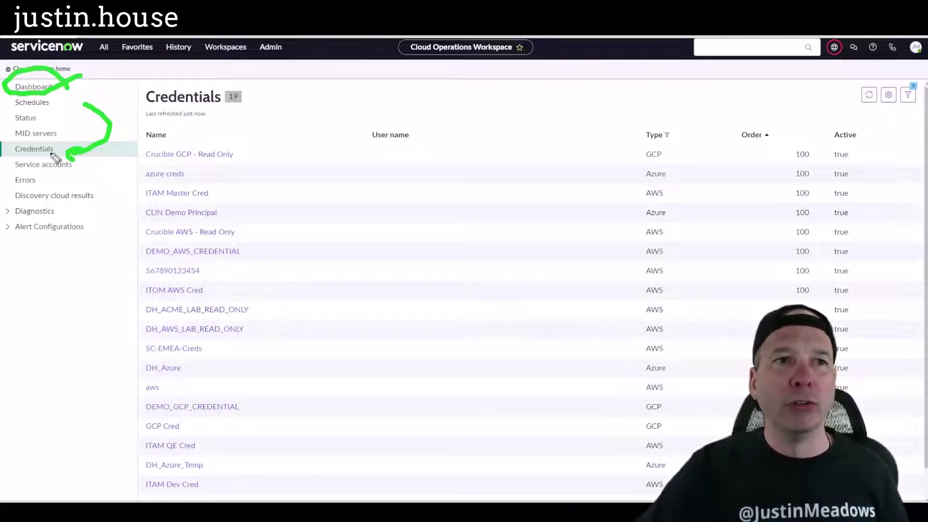
mouse_move(63, 161)
mouse_down()
mouse_move(30, 130)
mouse_move(22, 166)
mouse_move(63, 141)
mouse_up()
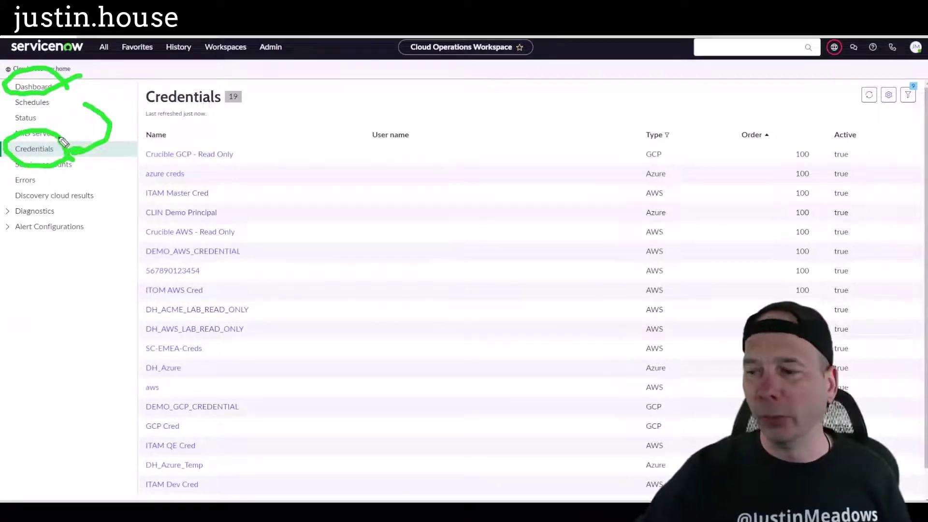
scroll(251, 203, down, 1)
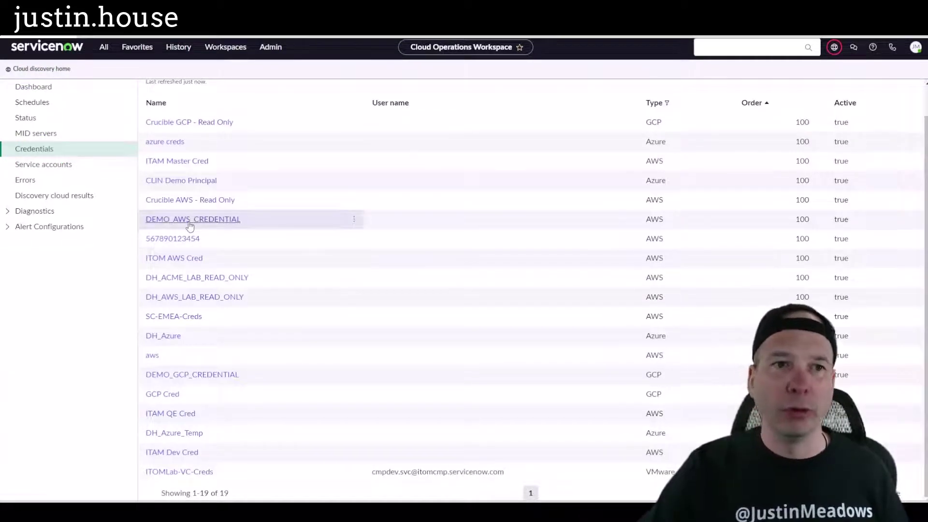
- Open the DEMO_AWS_CREDENTIAL record, select its Access Key ID, and return to the credentials list
click(189, 220)
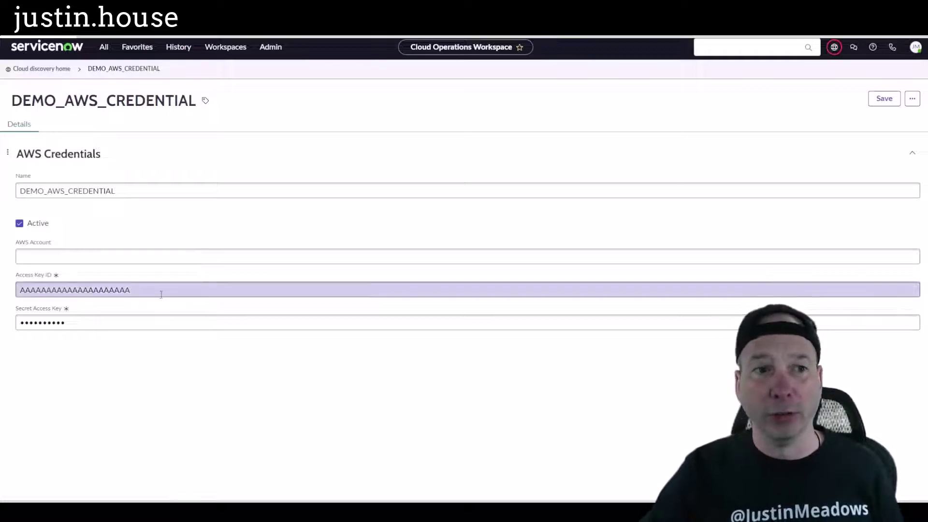
drag(160, 292, 19, 288)
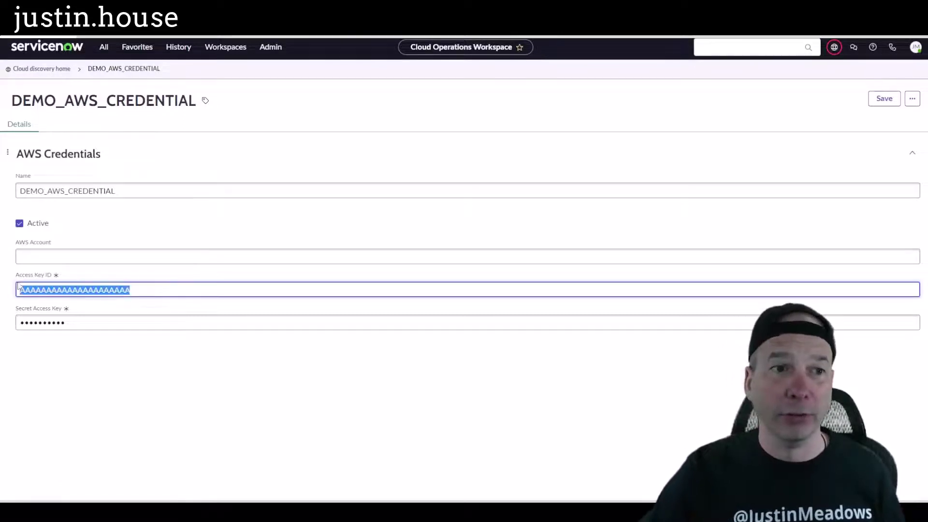
click(49, 70)
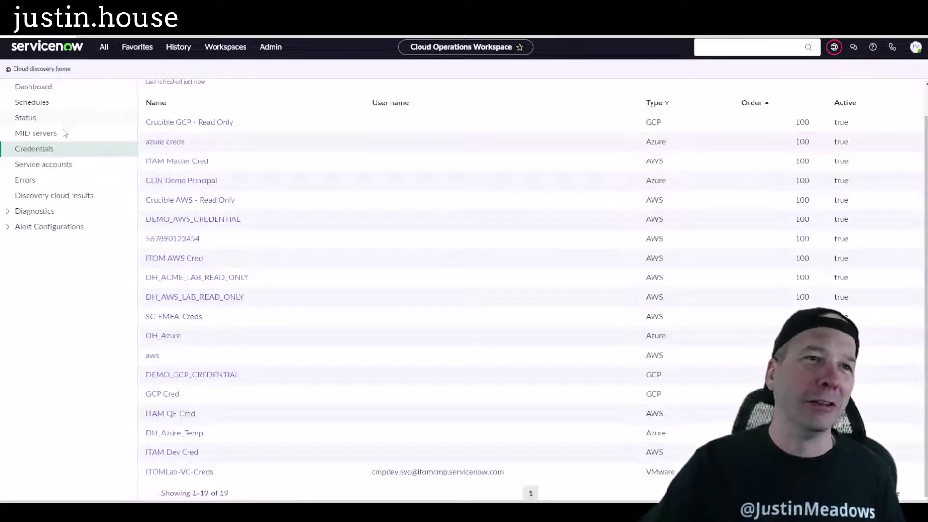
- Open the cloud discovery Dashboard and scroll through its widgets
click(44, 88)
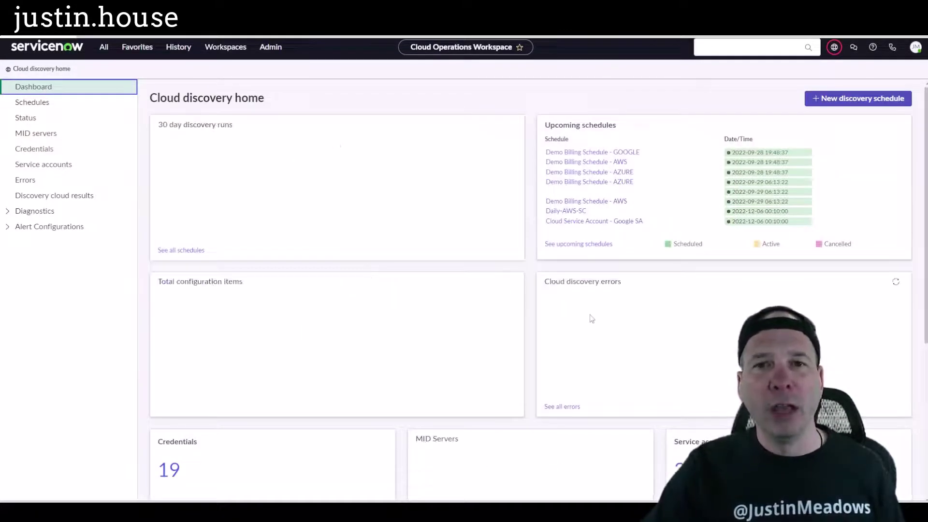
scroll(560, 315, down, 1)
scroll(560, 316, down, 5)
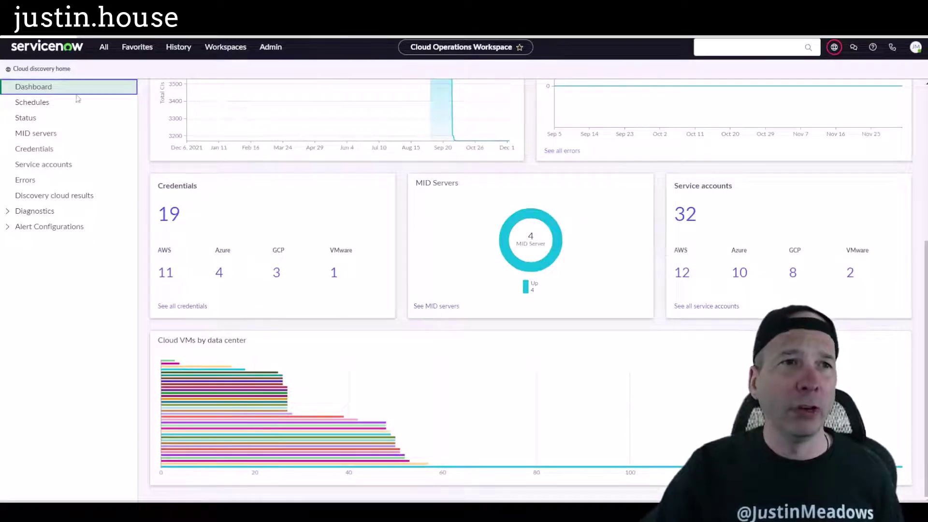
- View Schedules, leave the All cloud providers filter unchanged, and select the Crucible Azure schedule
click(45, 103)
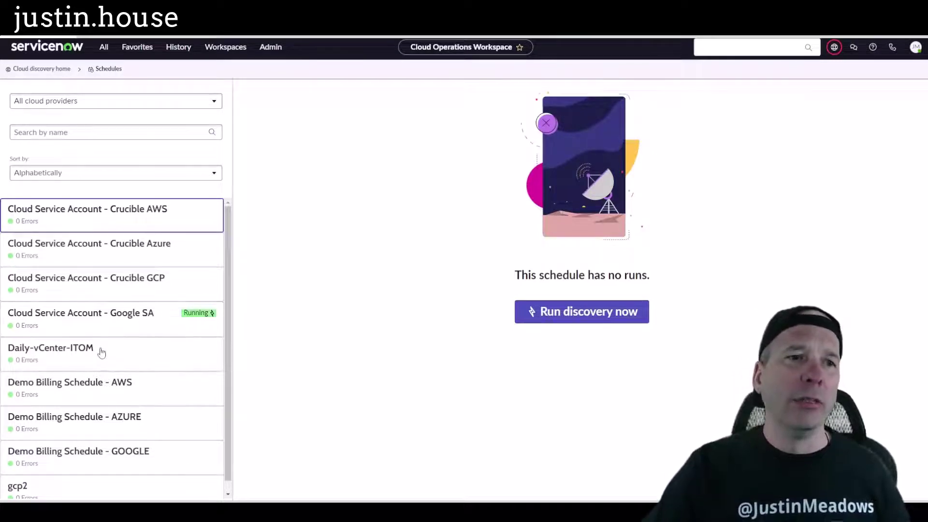
scroll(98, 352, down, 1)
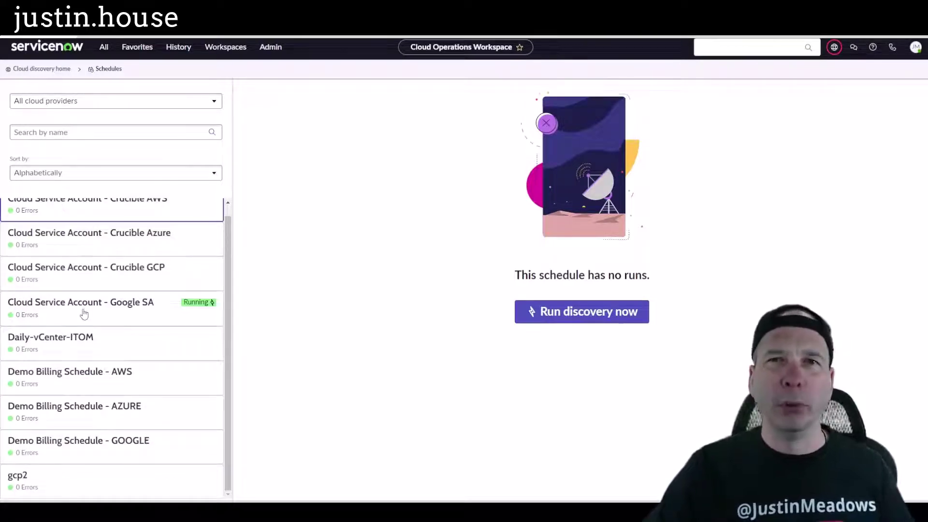
click(86, 101)
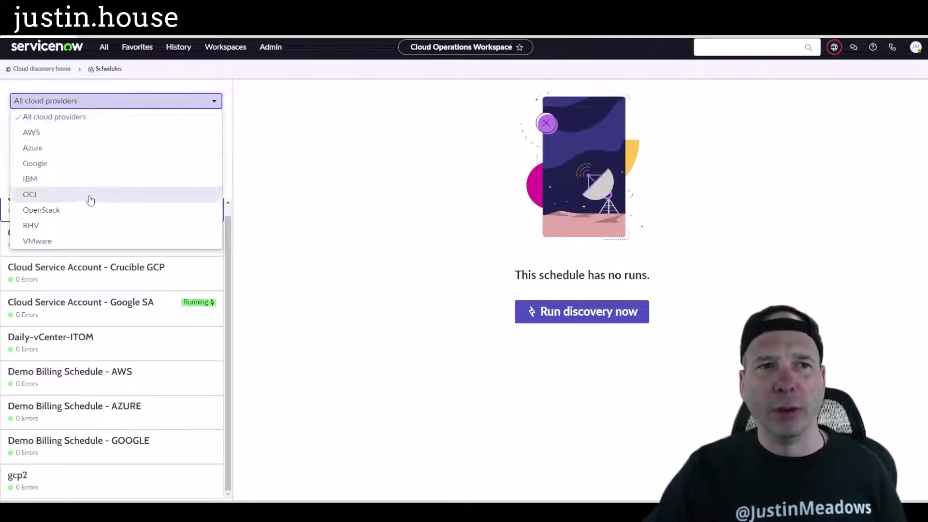
click(313, 170)
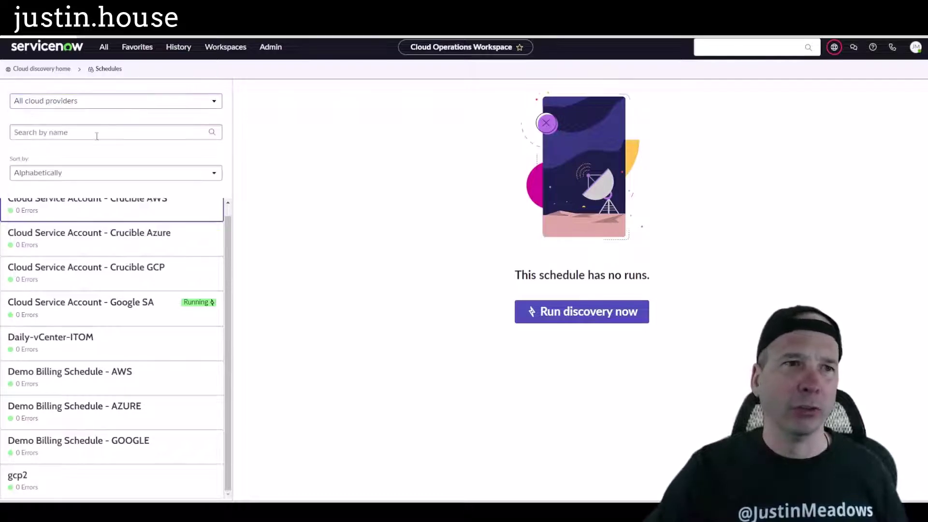
click(92, 246)
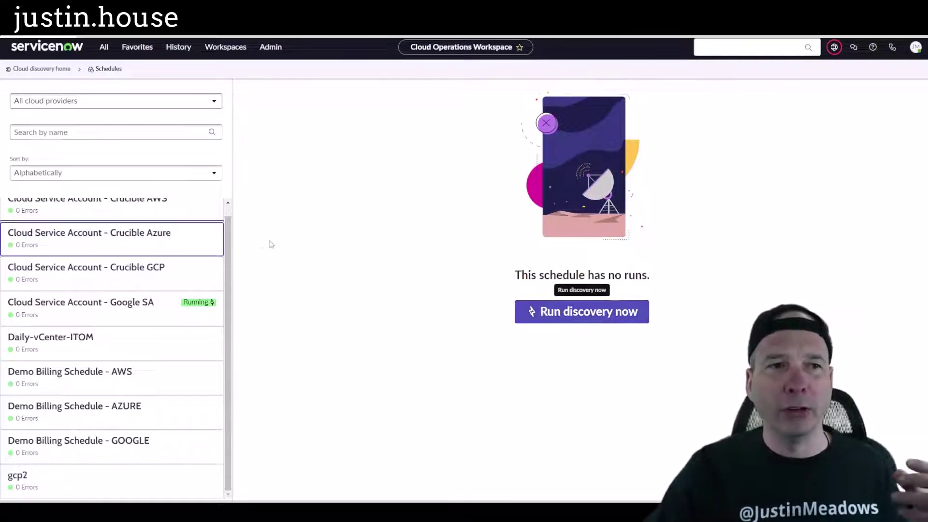
scroll(208, 227, up, 1)
scroll(79, 285, down, 1)
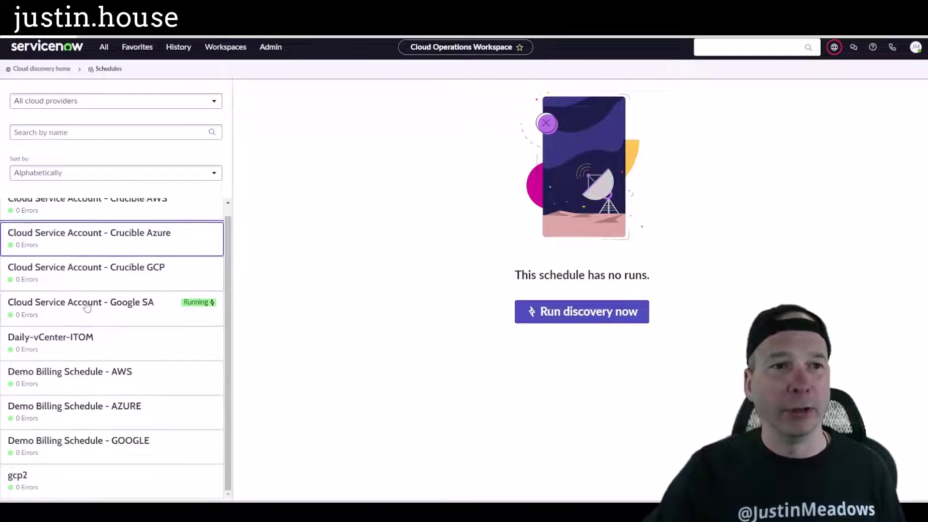
- Open the Cloud Service Account - Google SA schedule and scroll through its DIS0010114 results
click(82, 304)
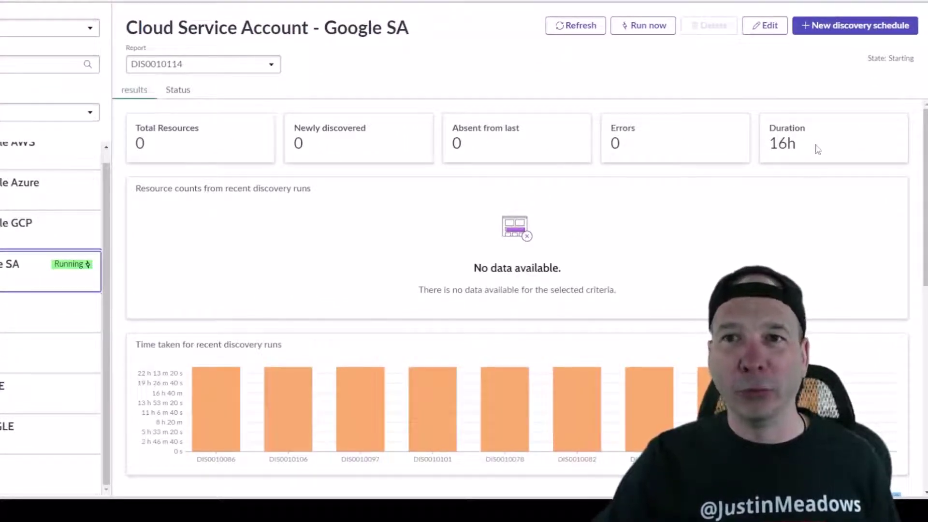
scroll(317, 225, down, 5)
scroll(227, 188, up, 2)
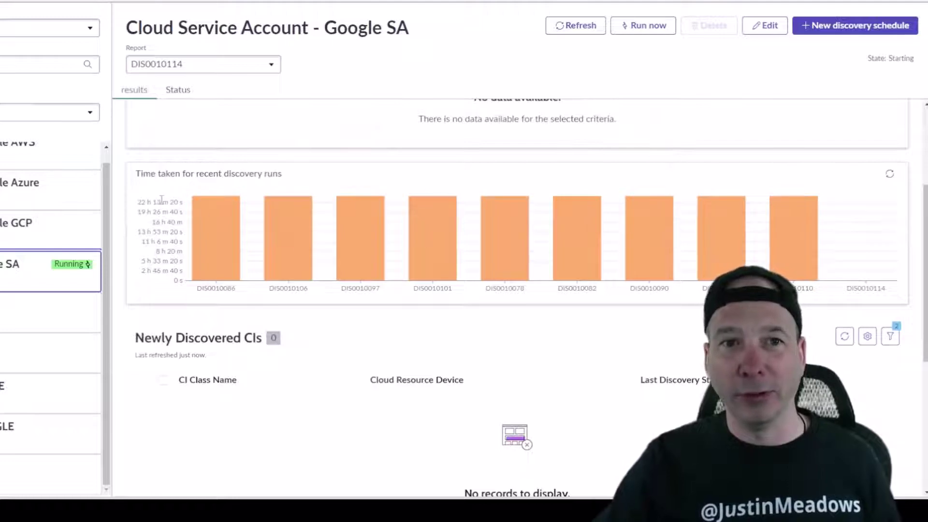
scroll(188, 213, down, 2)
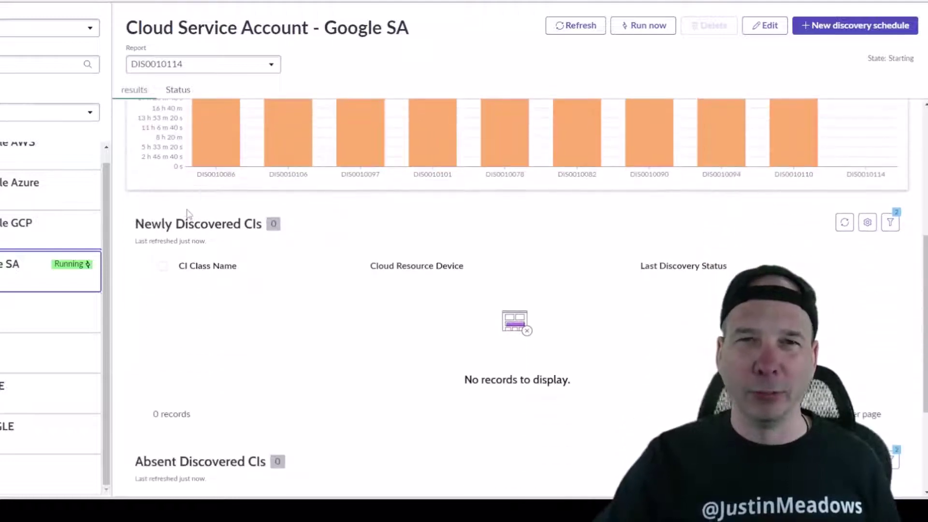
scroll(174, 224, down, 3)
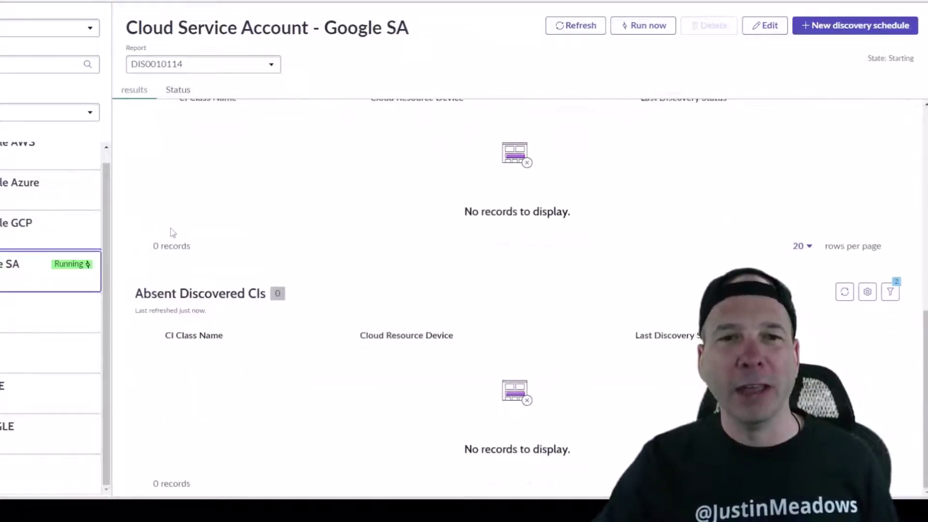
scroll(172, 232, up, 6)
scroll(174, 239, down, 4)
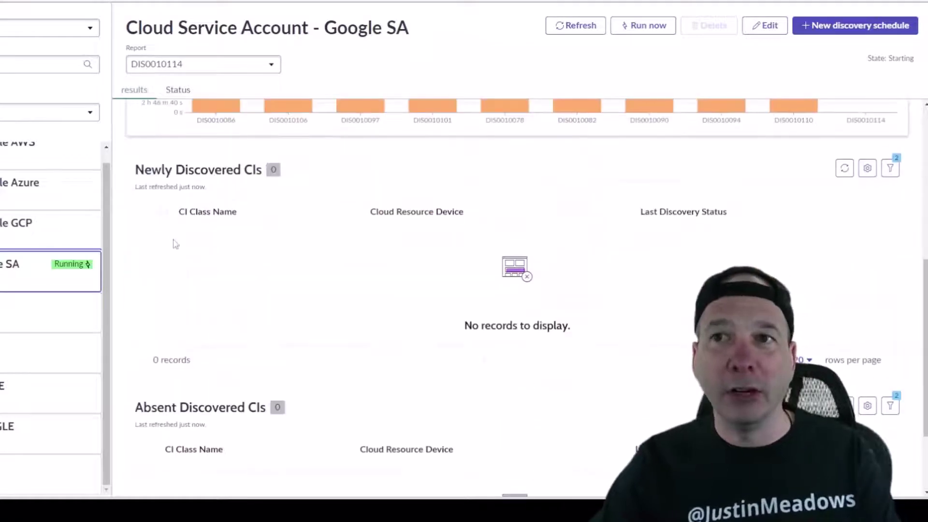
scroll(182, 208, down, 2)
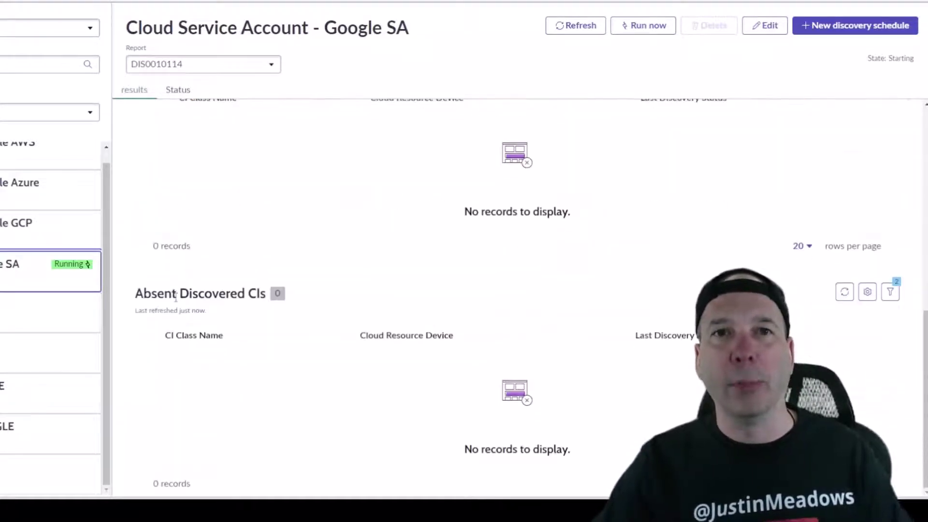
scroll(452, 133, up, 9)
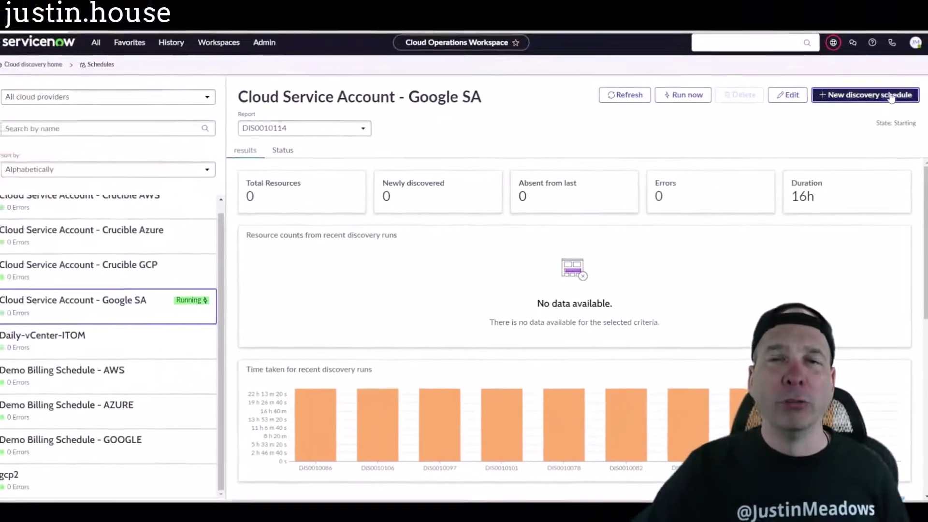
- Create a new discovery schedule named 'Demo for YouTUbe'
click(892, 27)
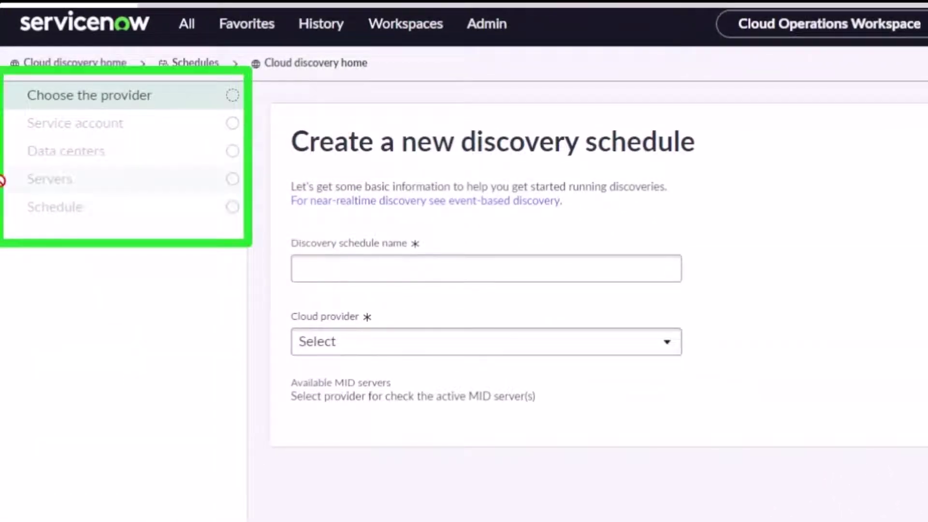
click(445, 266)
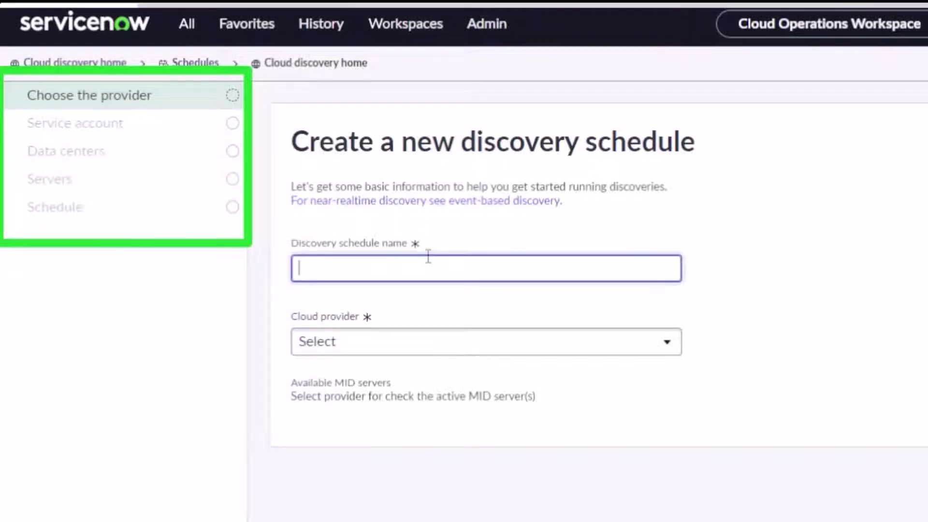
text(Demo for Yout)
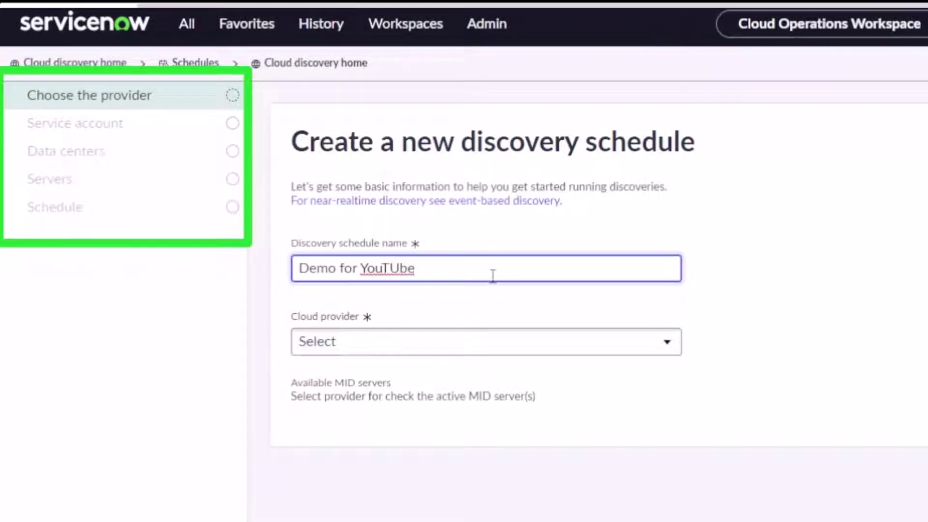
- Try AWS, Azure, Google and IBM as cloud provider, settling on OpenStack
click(475, 342)
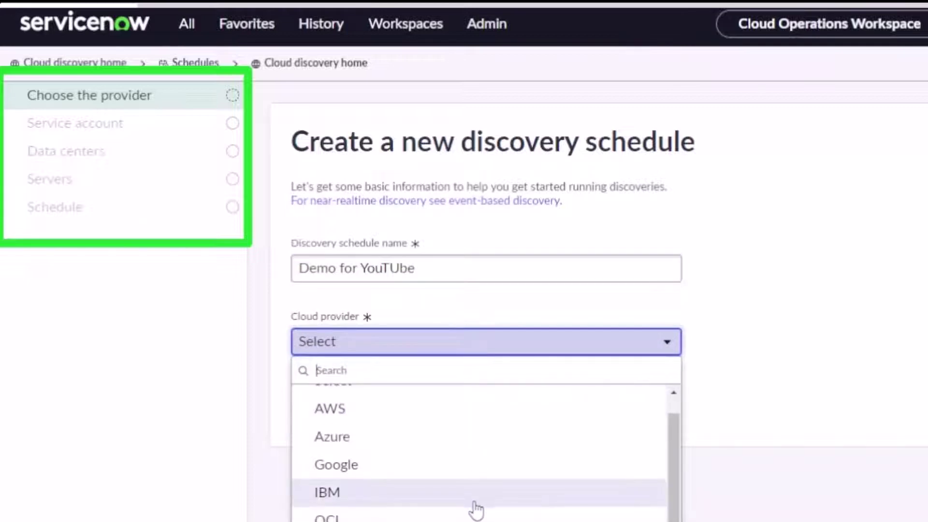
click(425, 423)
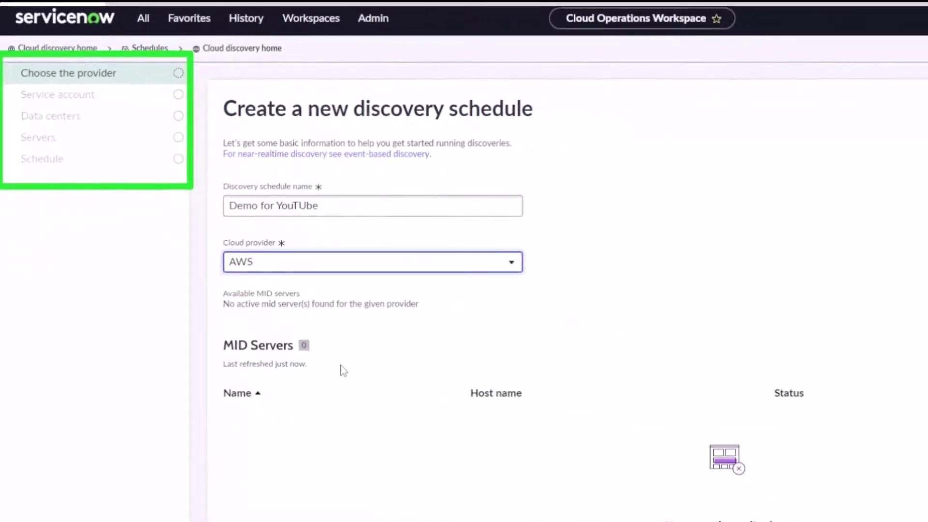
click(393, 267)
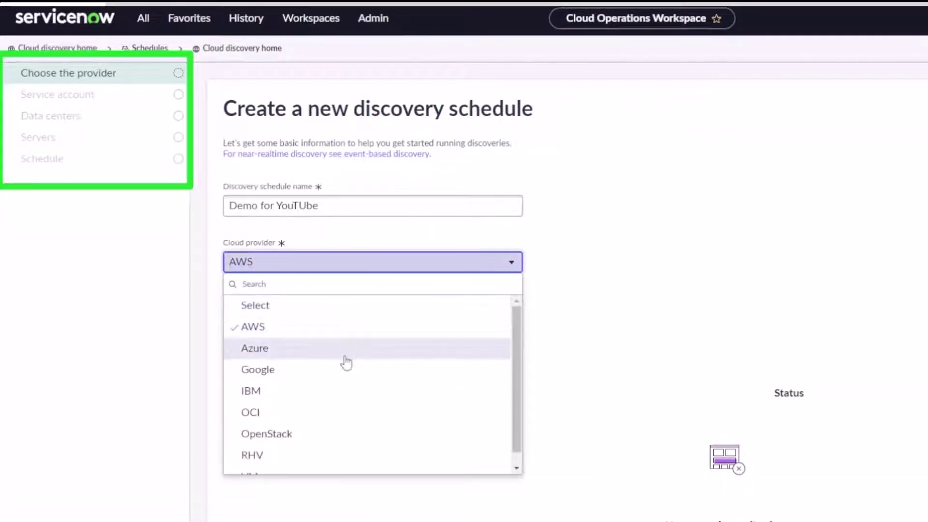
click(346, 362)
click(344, 263)
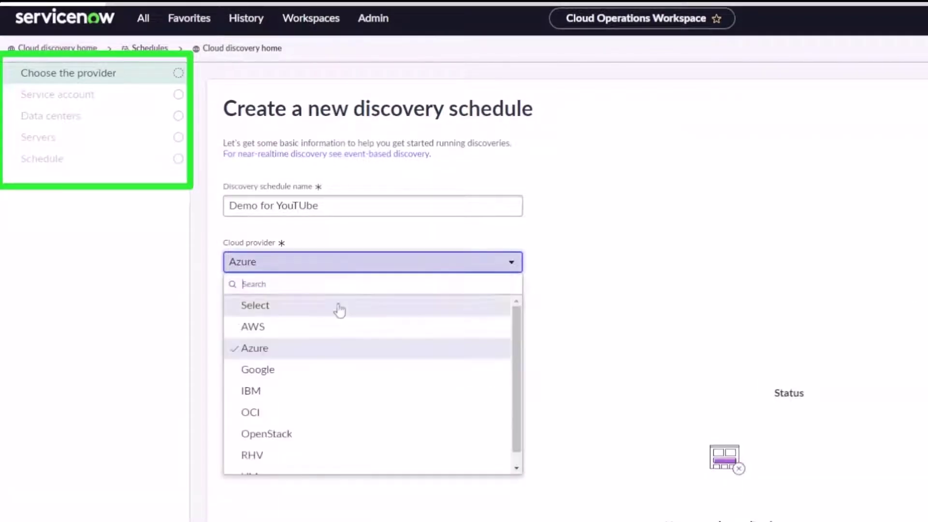
click(333, 368)
click(326, 261)
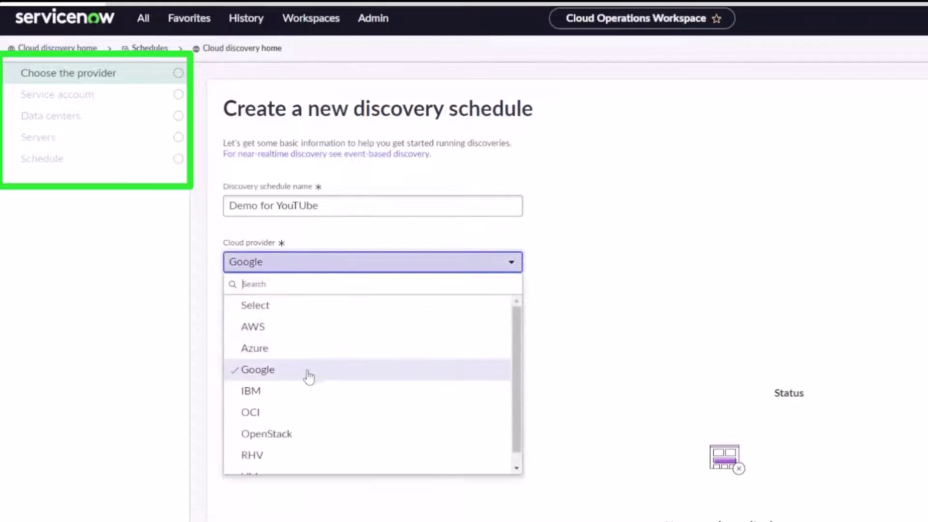
click(302, 391)
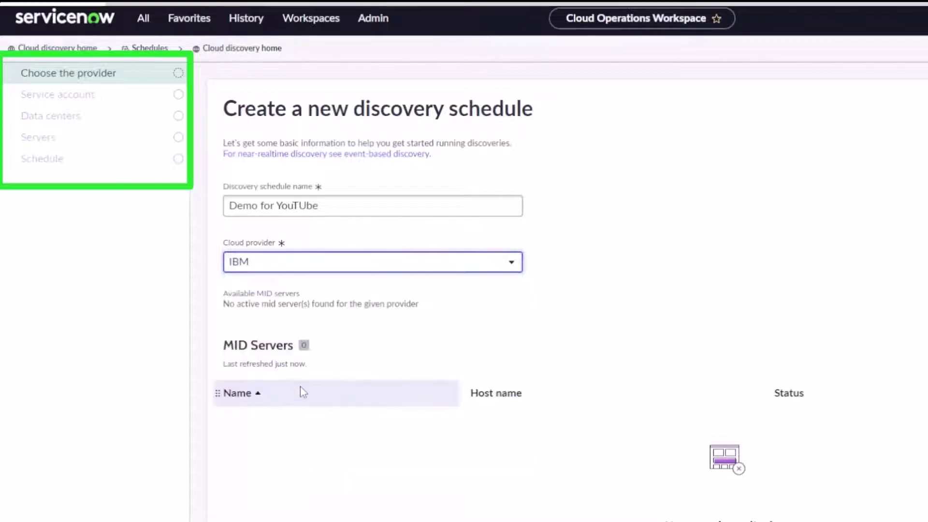
click(300, 264)
click(311, 439)
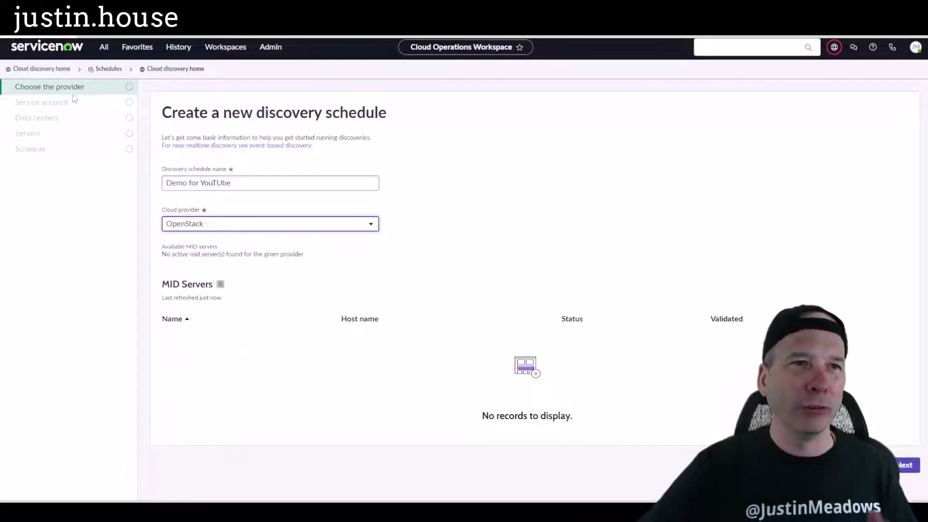
click(33, 70)
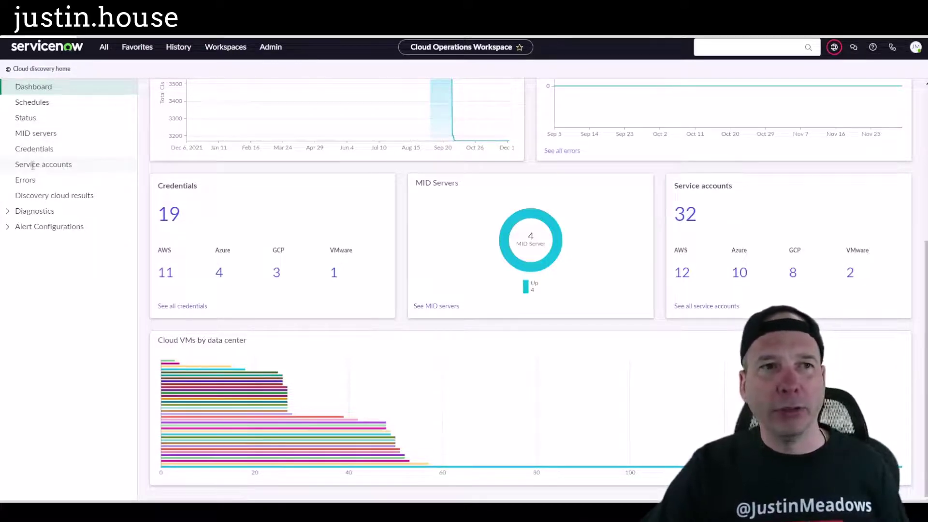
click(32, 180)
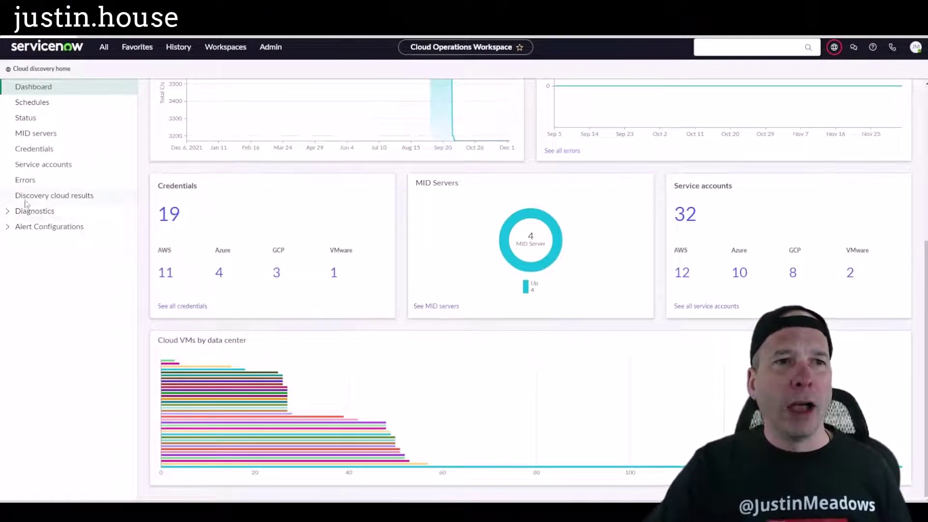
click(28, 197)
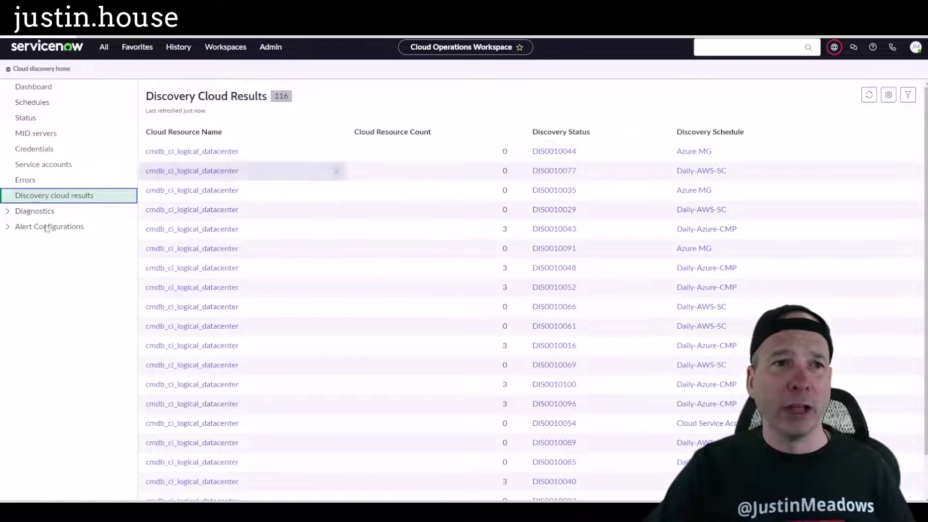
click(41, 212)
click(9, 212)
click(47, 227)
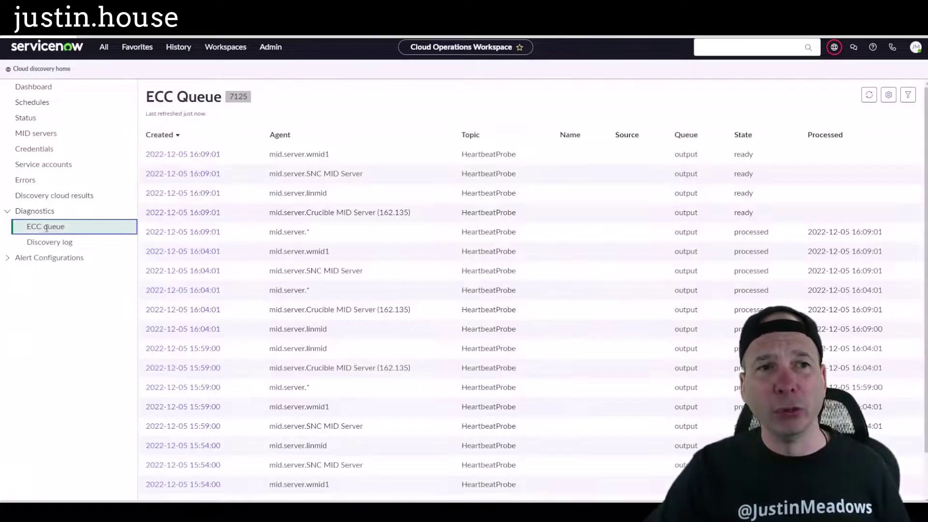
click(47, 243)
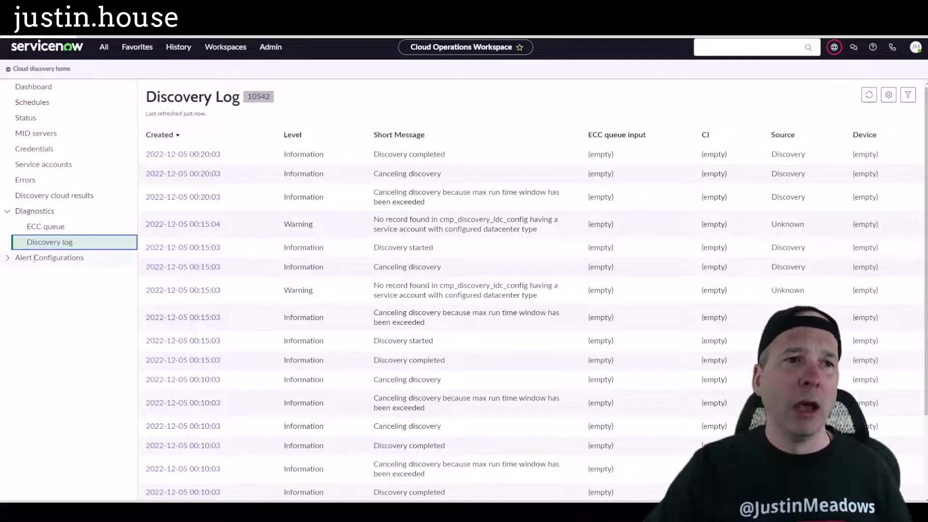
click(36, 69)
click(31, 85)
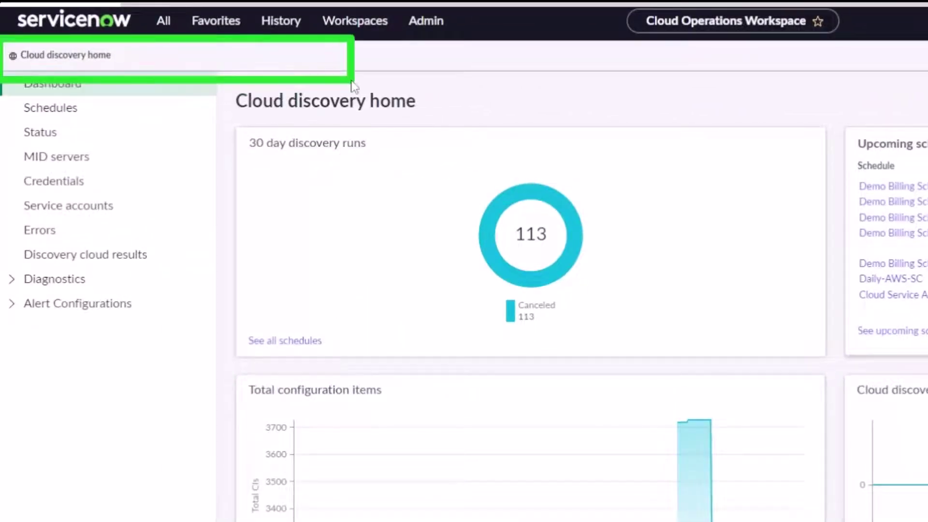
- Return to Cloud Operations Workspace and open the Cloud resources inventory dashboard
click(358, 38)
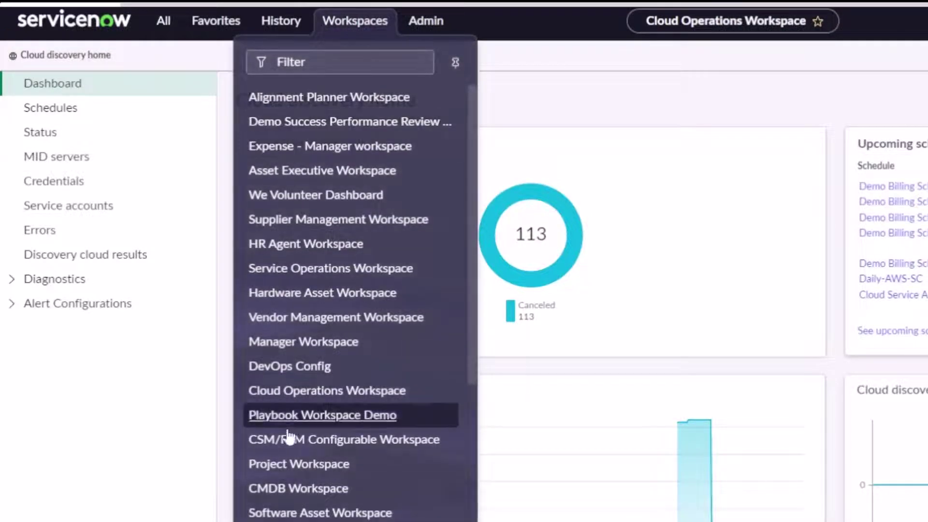
click(296, 390)
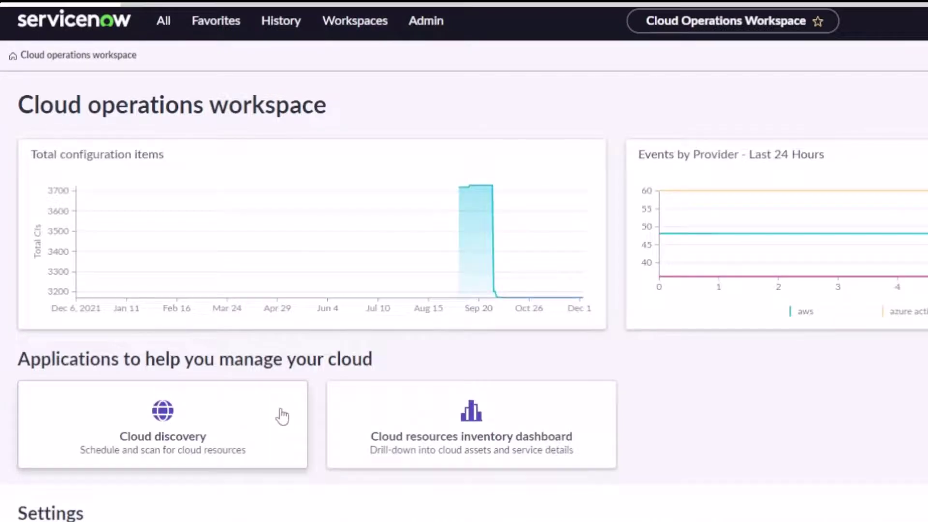
click(395, 414)
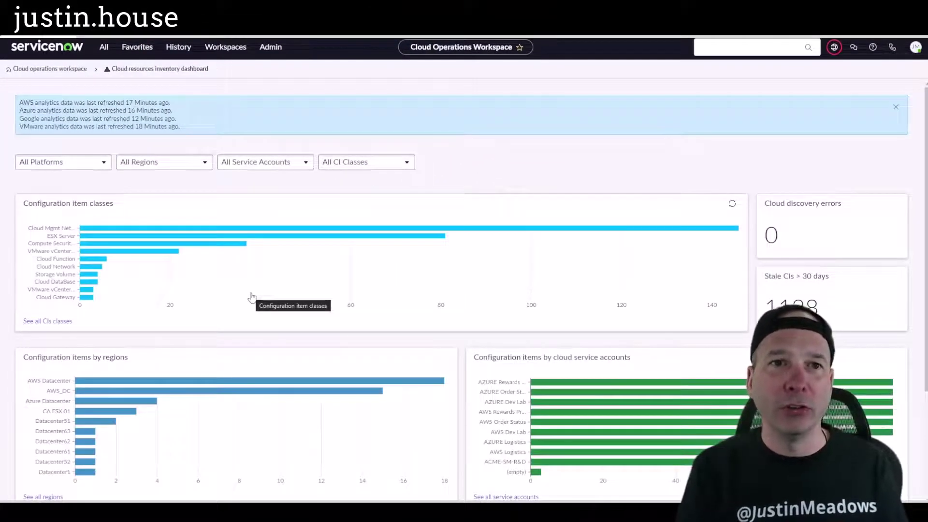
- Review the inventory widgets, including 0 discovery errors and 1128 CIs stale over 30 days
mouse_move(249, 294)
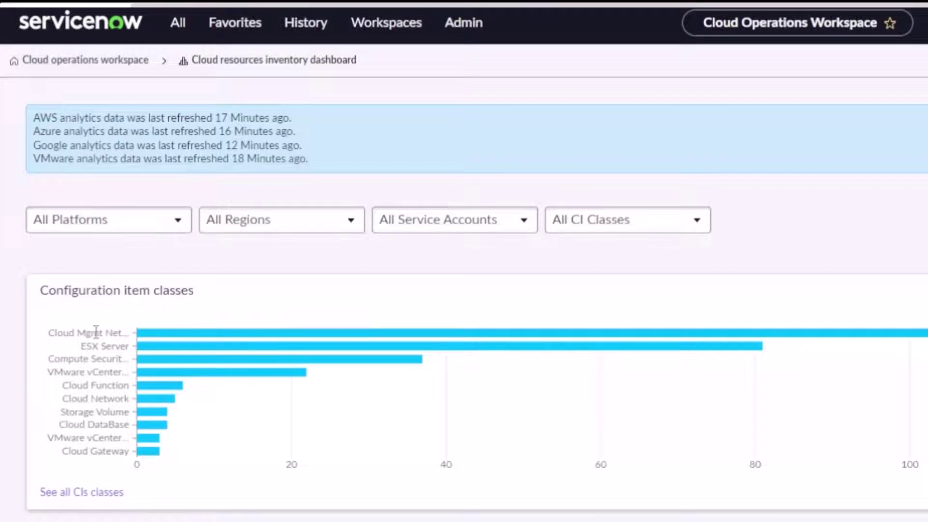
mouse_move(139, 355)
scroll(147, 416, down, 5)
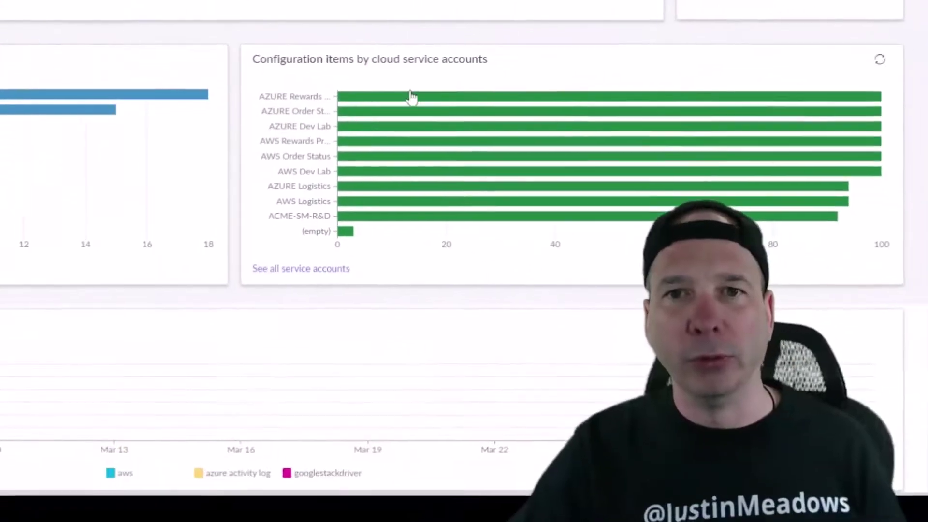
scroll(629, 201, up, 3)
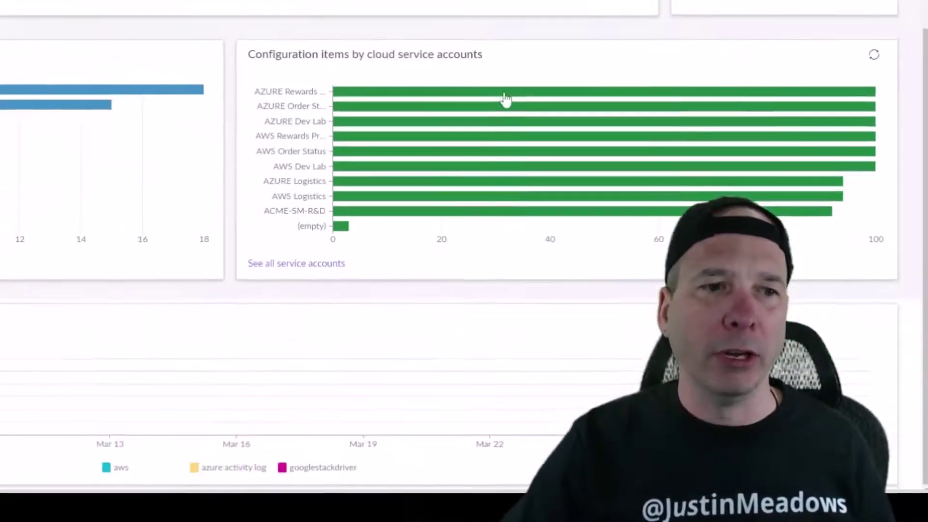
scroll(797, 218, up, 3)
scroll(607, 292, down, 3)
scroll(414, 410, up, 5)
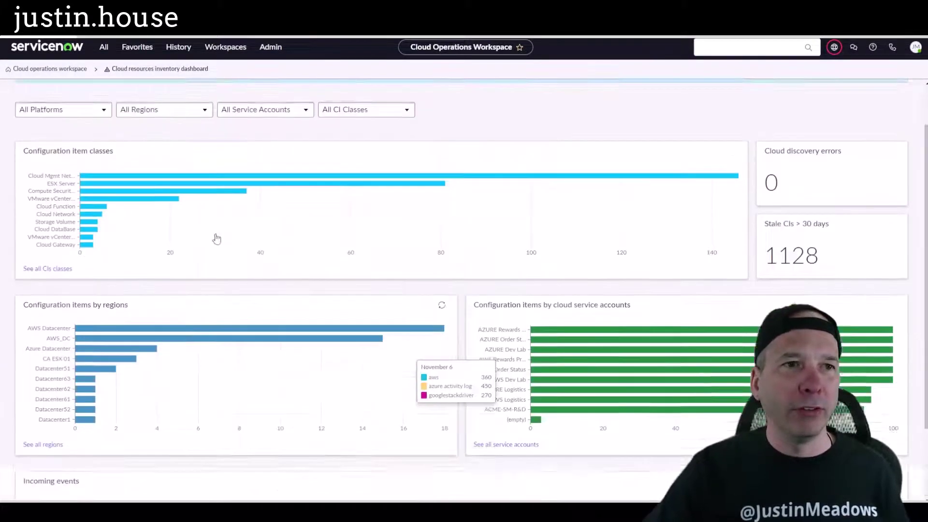
- Set the platform filter to Azure and the region filter to ap-southeast-1
click(97, 162)
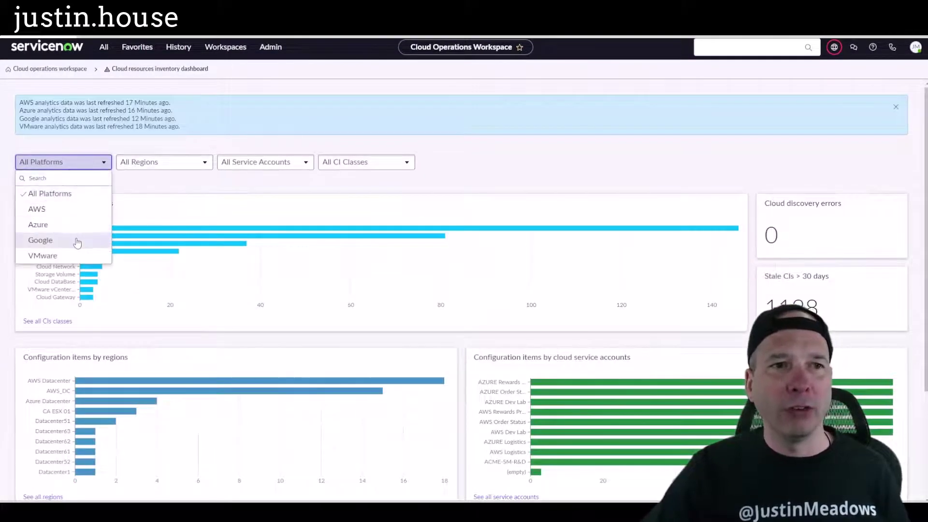
click(68, 225)
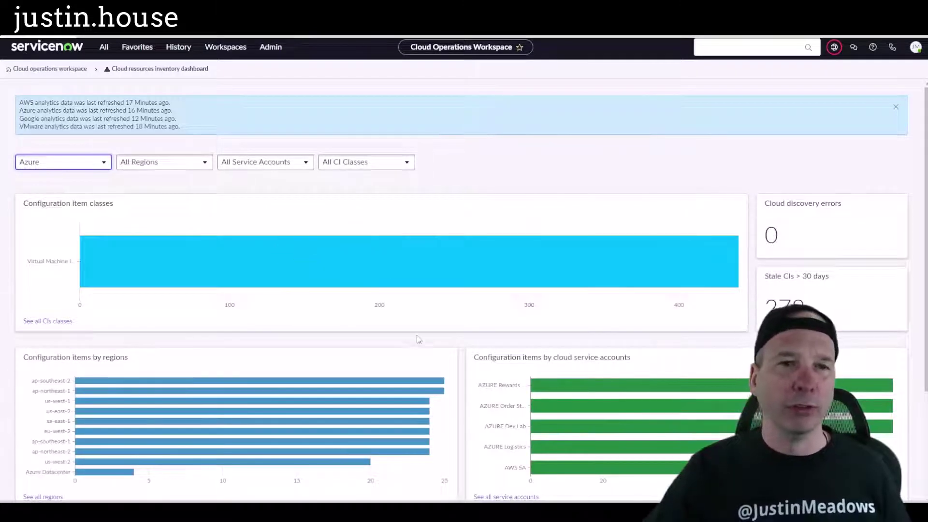
click(205, 165)
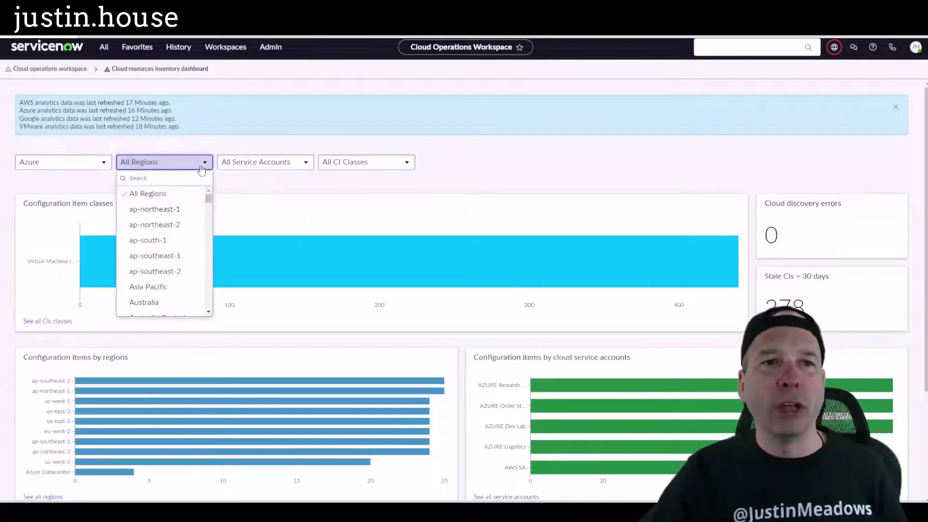
click(189, 256)
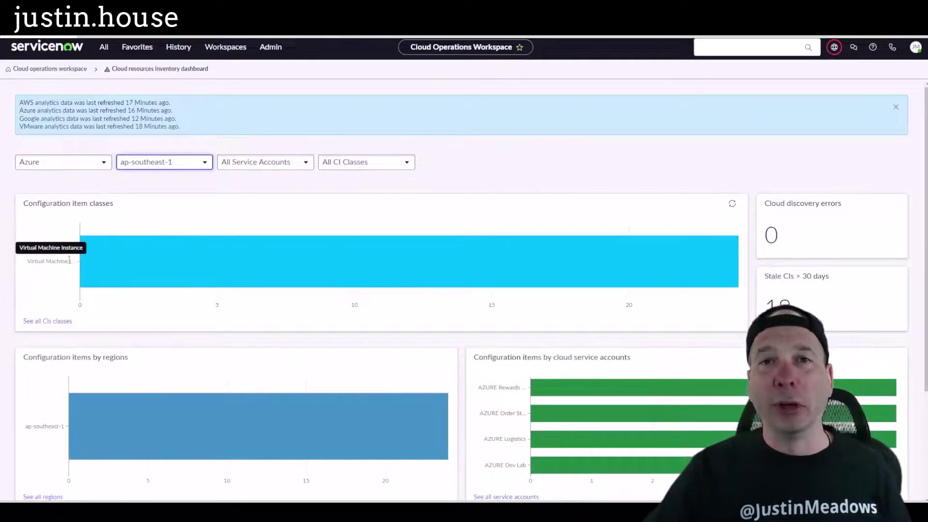
mouse_move(541, 281)
mouse_move(248, 431)
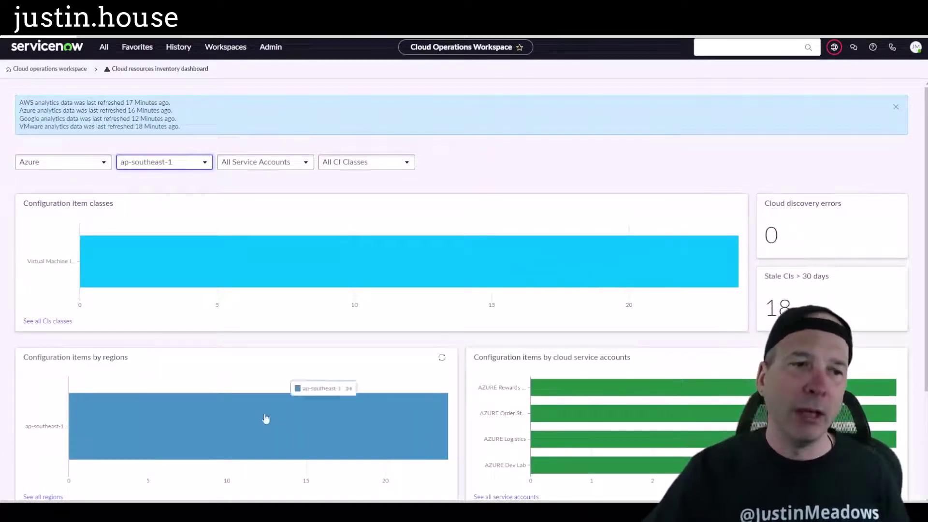
scroll(604, 387, down, 2)
- List the Virtual Machine Instance CIs and show rows 21 to 24
click(393, 169)
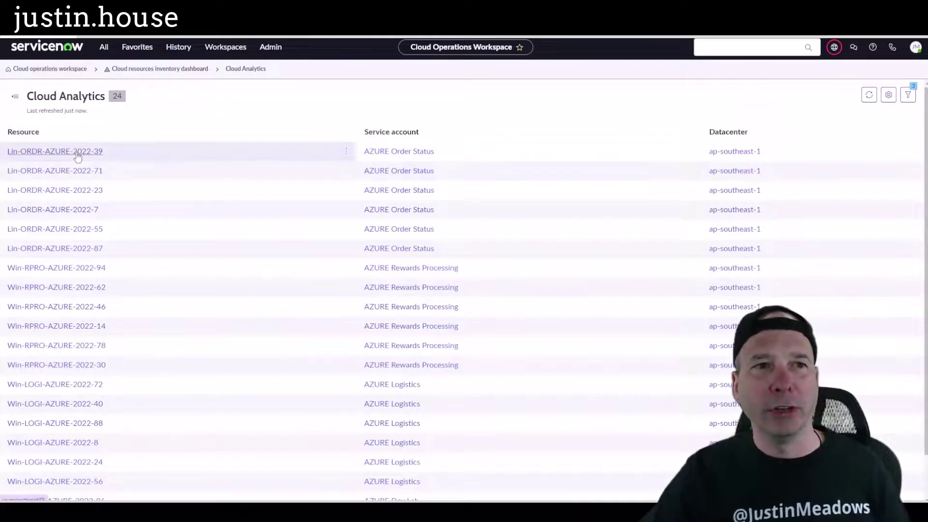
scroll(79, 179, down, 1)
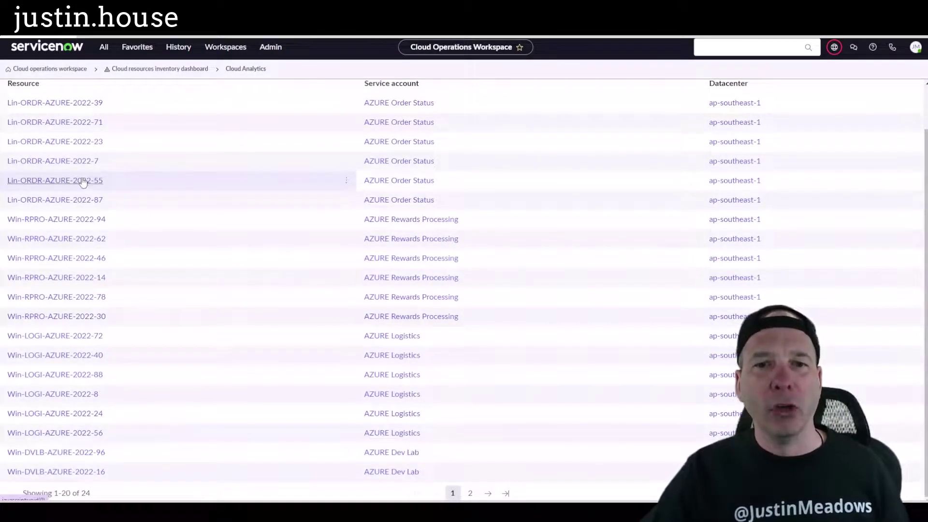
scroll(288, 321, up, 1)
scroll(460, 464, down, 1)
click(470, 493)
- Check the Win-DVLB-AZURE-2022-32 record's Alerts and Details, then return to the workspace home
click(48, 191)
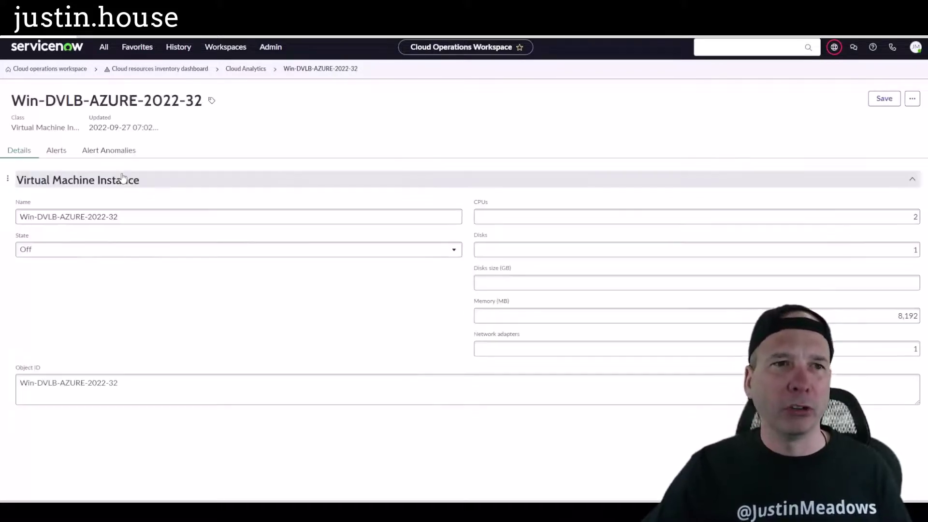
click(56, 152)
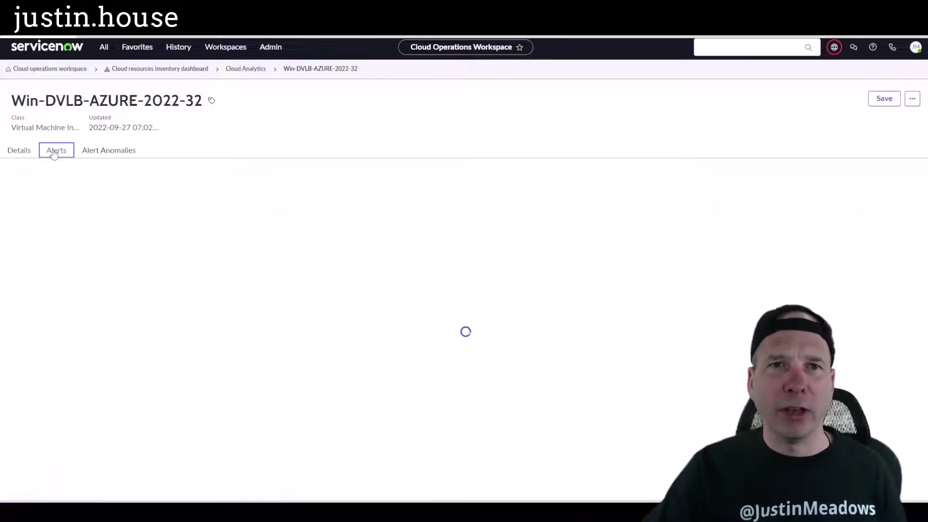
click(26, 151)
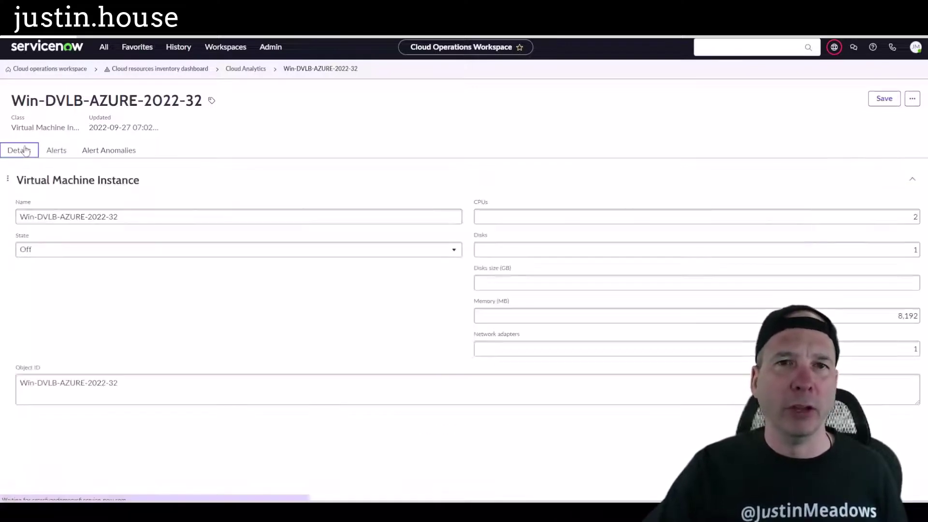
click(47, 69)
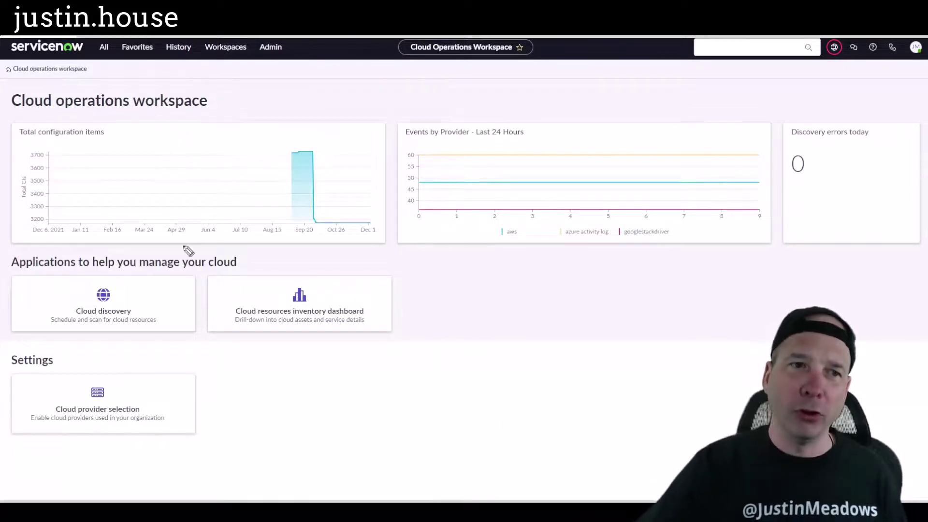
- Open Cloud provider selection under Settings and toggle the Google, IBM and OpenStack tiles
mouse_move(182, 261)
mouse_down()
mouse_move(139, 358)
mouse_move(167, 347)
mouse_up()
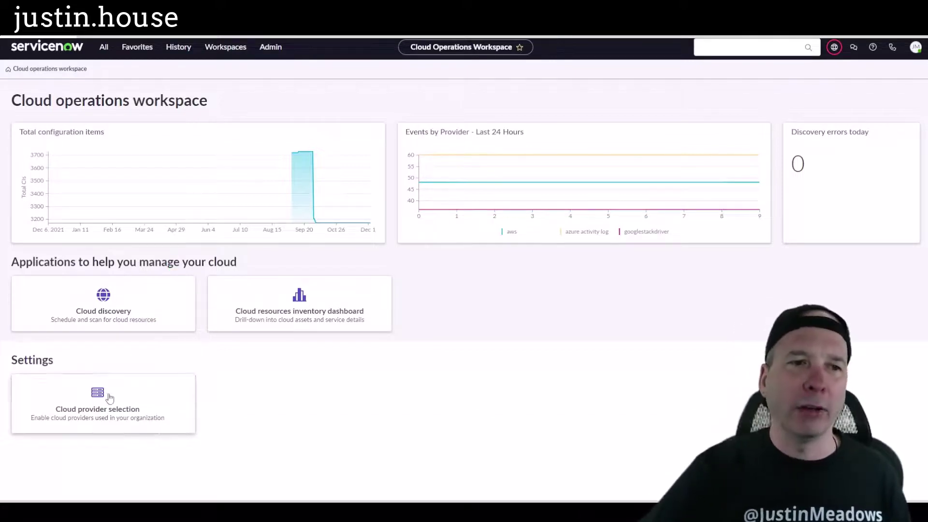
click(109, 399)
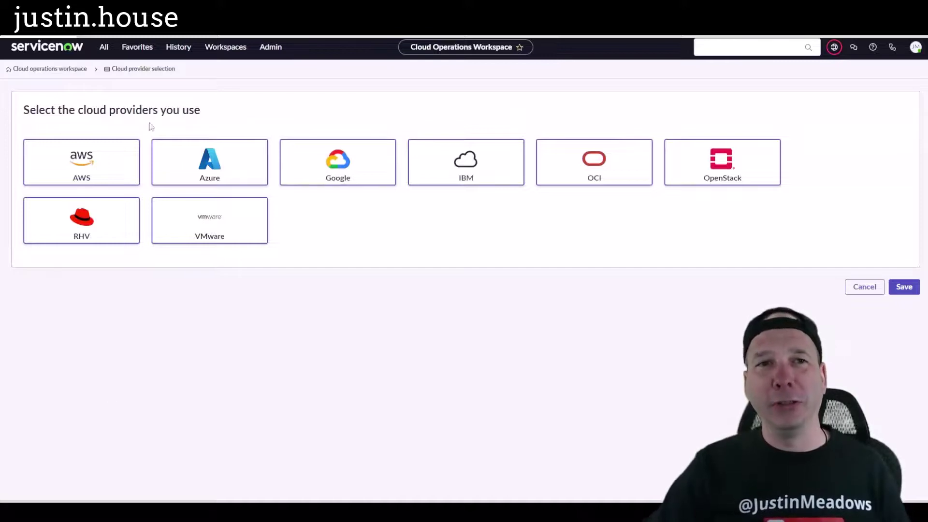
click(338, 162)
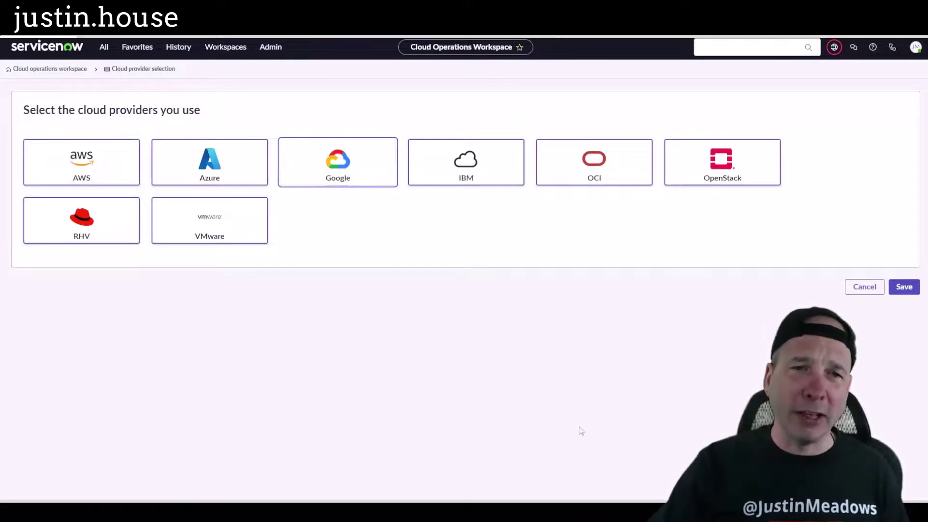
click(484, 173)
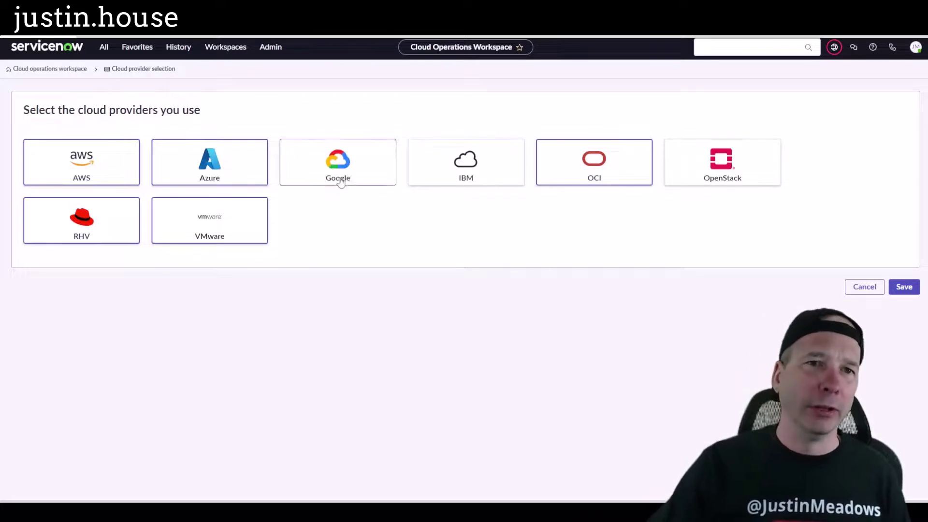
click(668, 172)
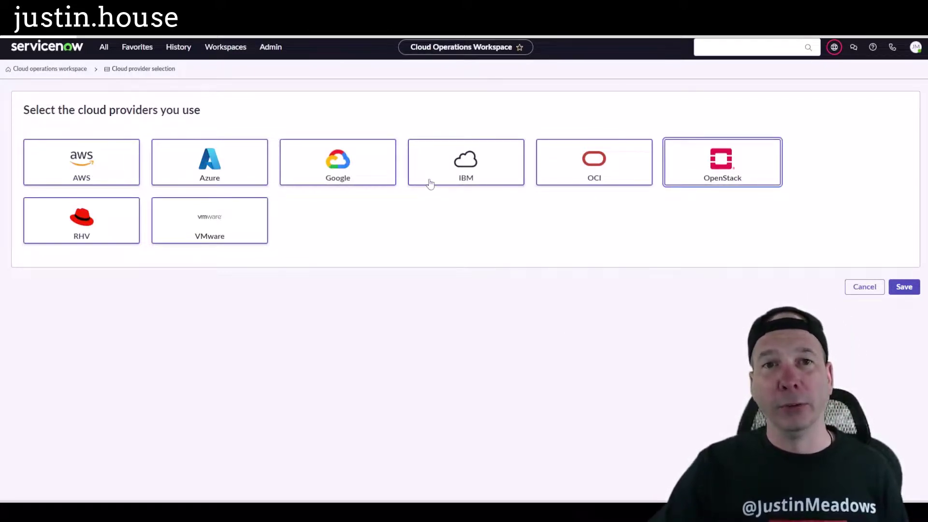